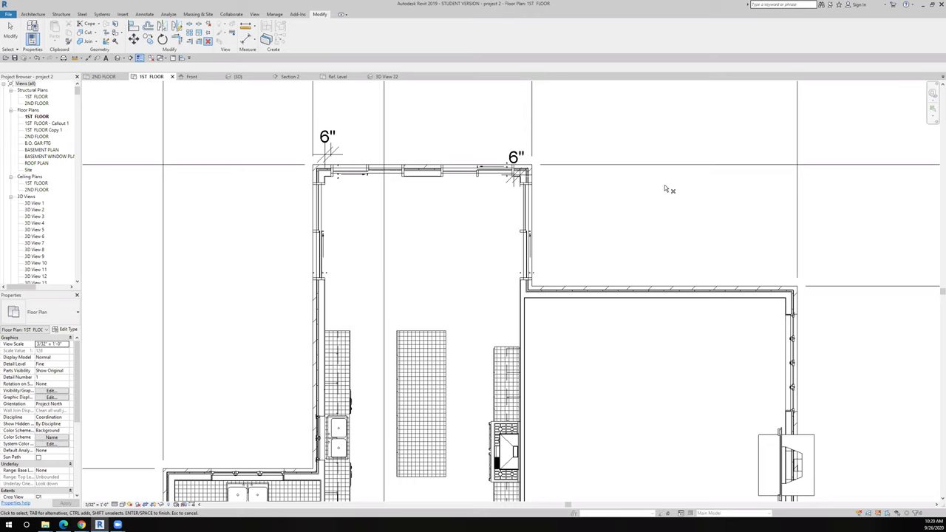
# In the 3D view, use Create Similar to place a Kolbe fixed transom above the brick wall's sliding door
pyautogui.scroll(-4, 526, 222)
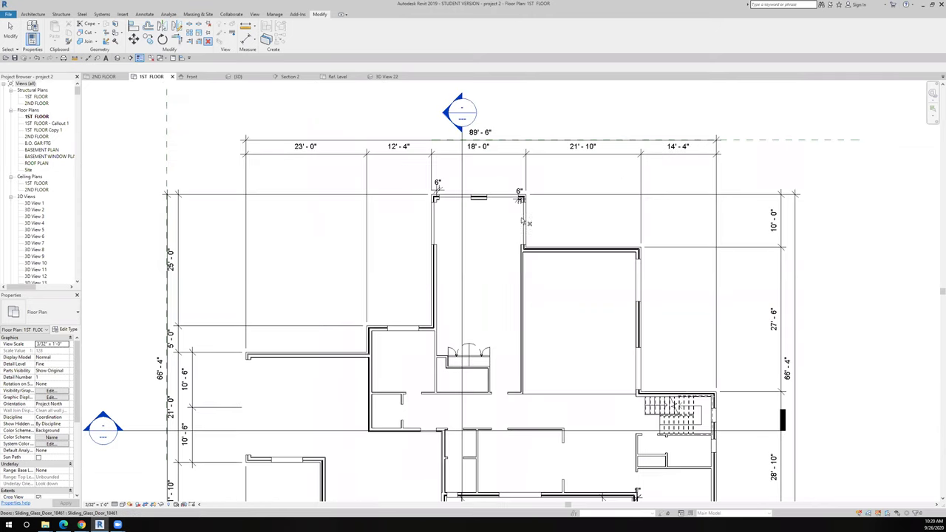
pyautogui.click(236, 77)
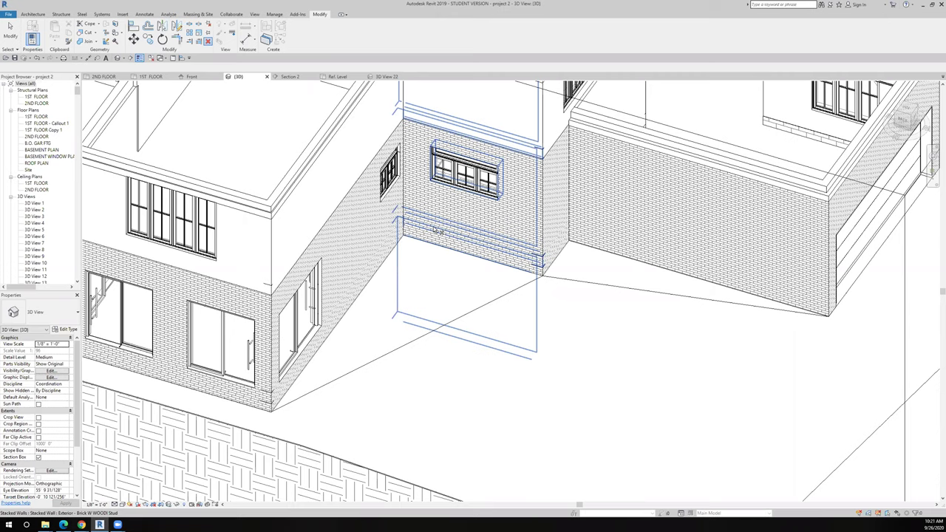
pyautogui.scroll(3, 468, 167)
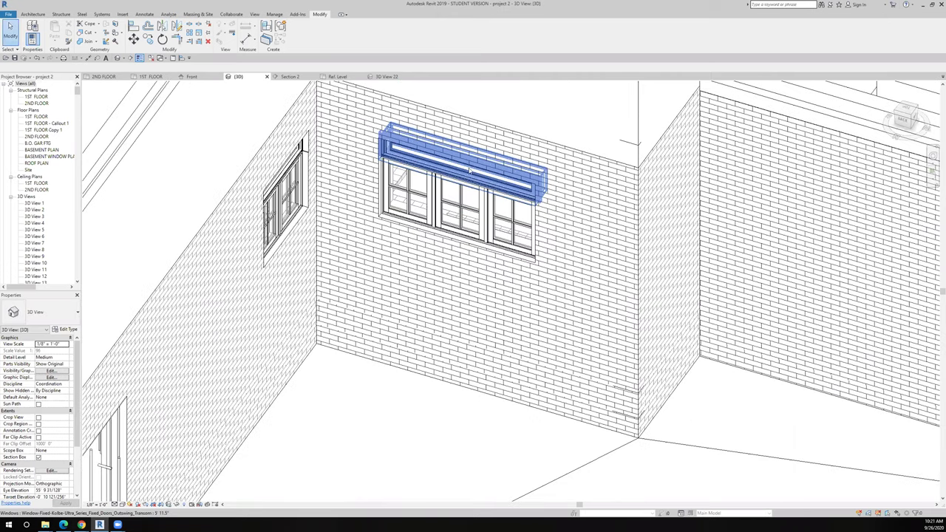
pyautogui.click(469, 168)
pyautogui.rightClick(469, 168)
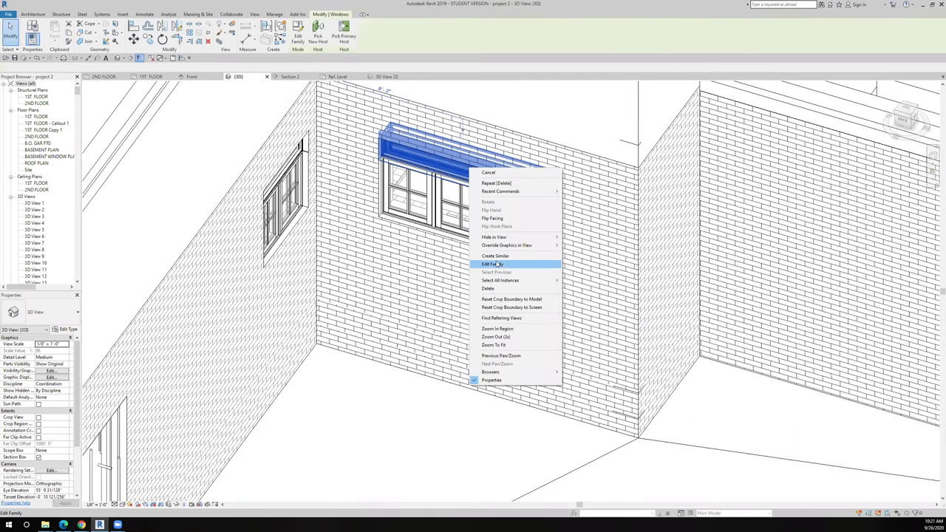
pyautogui.click(494, 256)
pyautogui.scroll(-4, 380, 273)
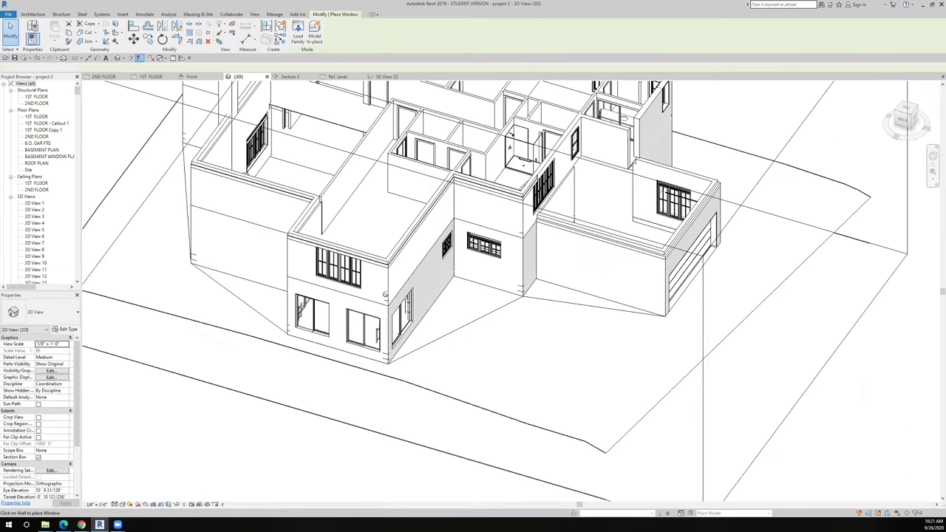
pyautogui.scroll(5, 384, 295)
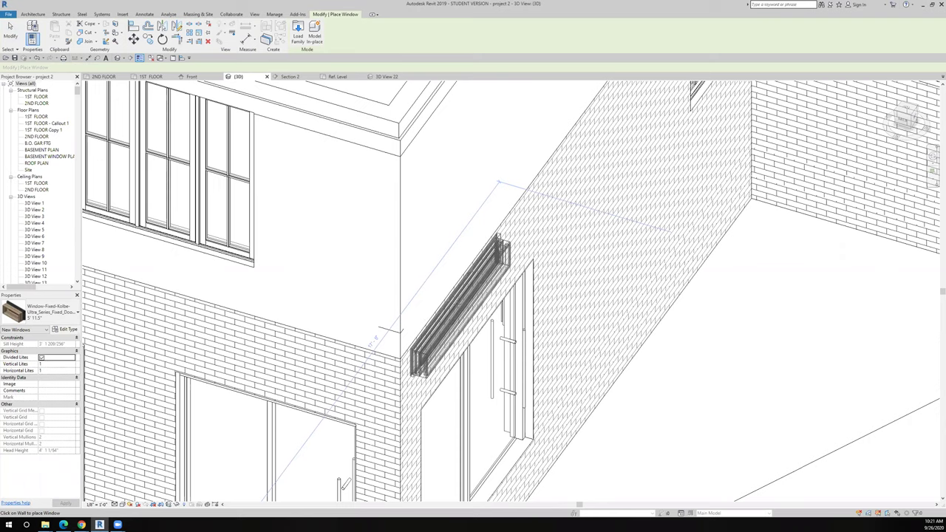
pyautogui.click(473, 316)
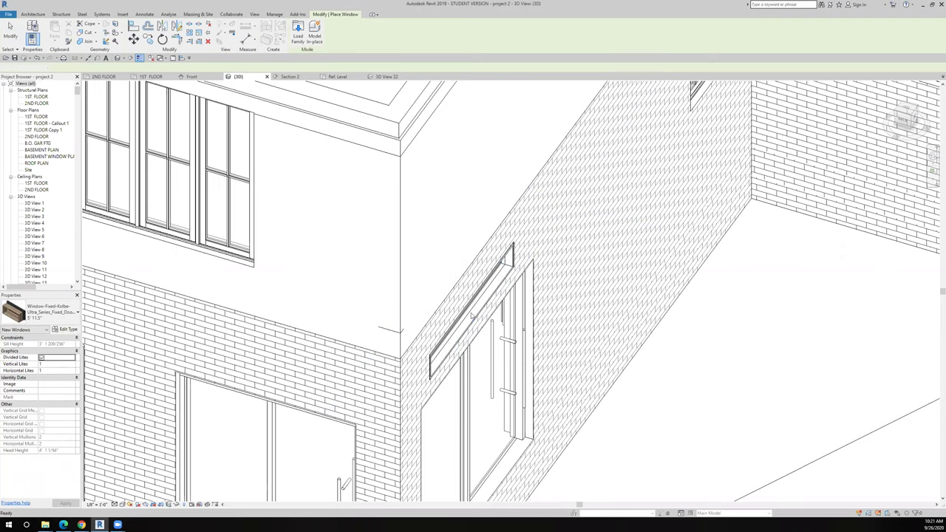
pyautogui.press('Escape')
pyautogui.press('Escape')
pyautogui.scroll(-5, 214, 112)
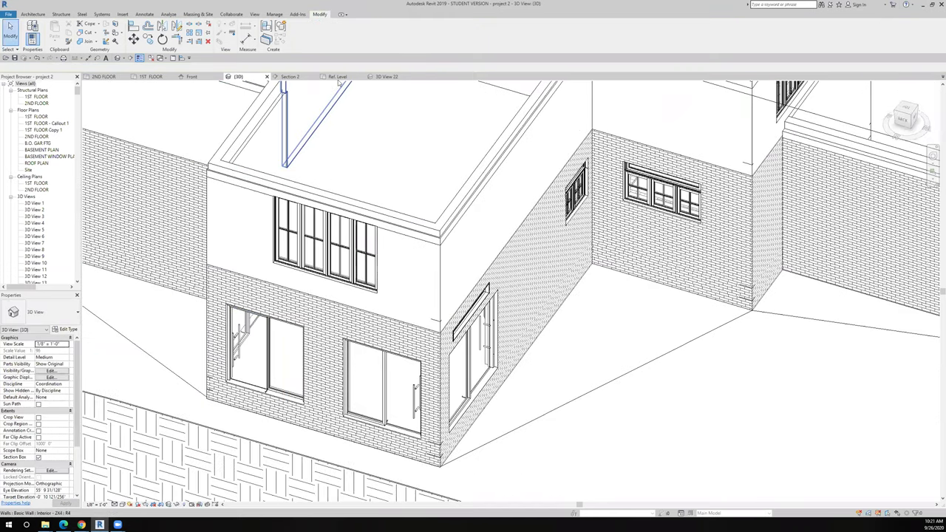
# Inspect the new transom above the sliding door in the Section 2 view
pyautogui.click(290, 77)
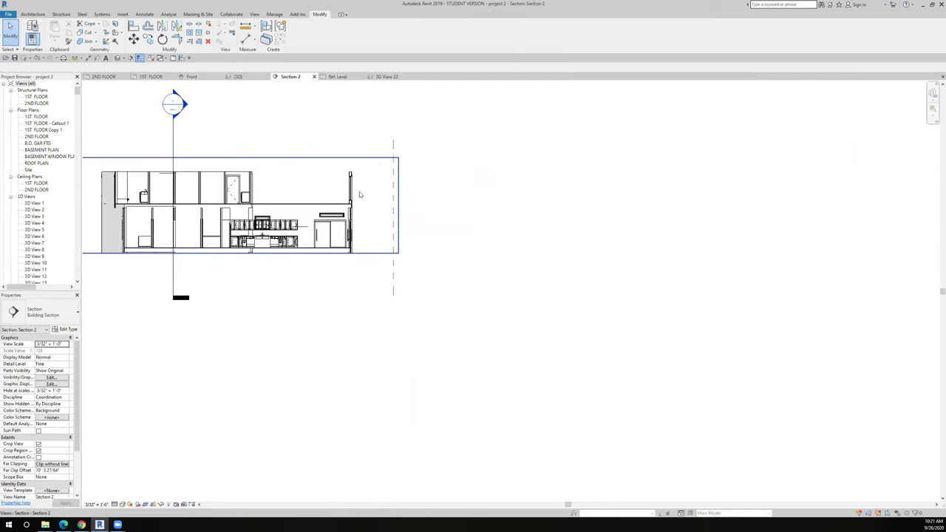
pyautogui.scroll(4, 330, 216)
pyautogui.moveTo(330, 216); pyautogui.dragTo(394, 209, button='middle')
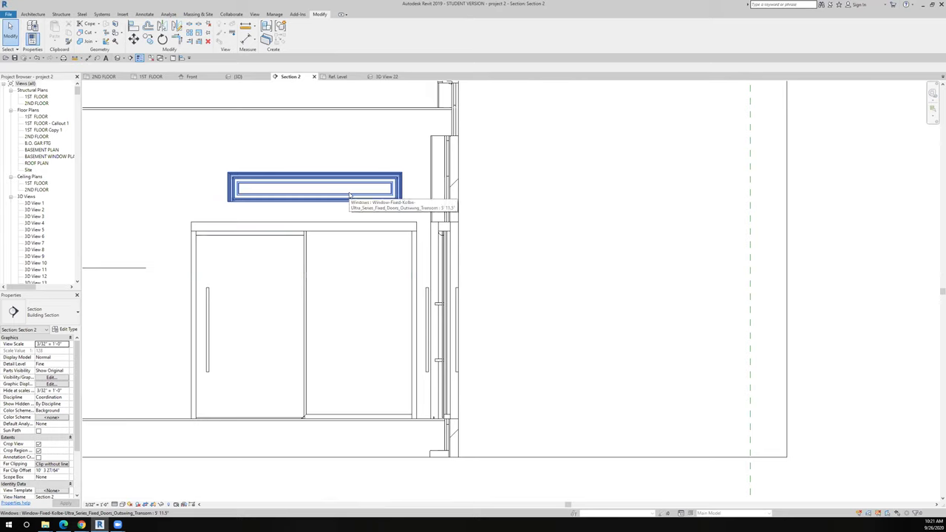
# Return to the 1ST FLOOR plan and zoom in on it
pyautogui.click(159, 78)
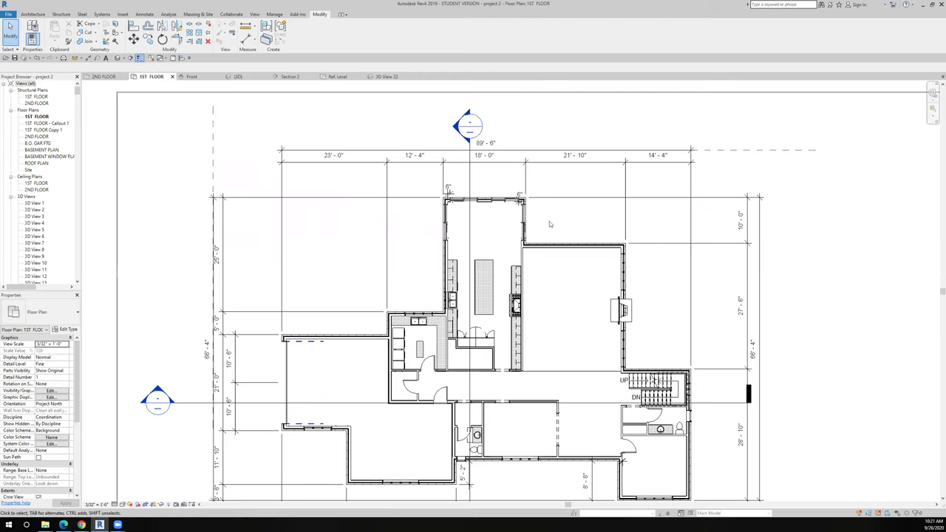
pyautogui.scroll(2, 548, 225)
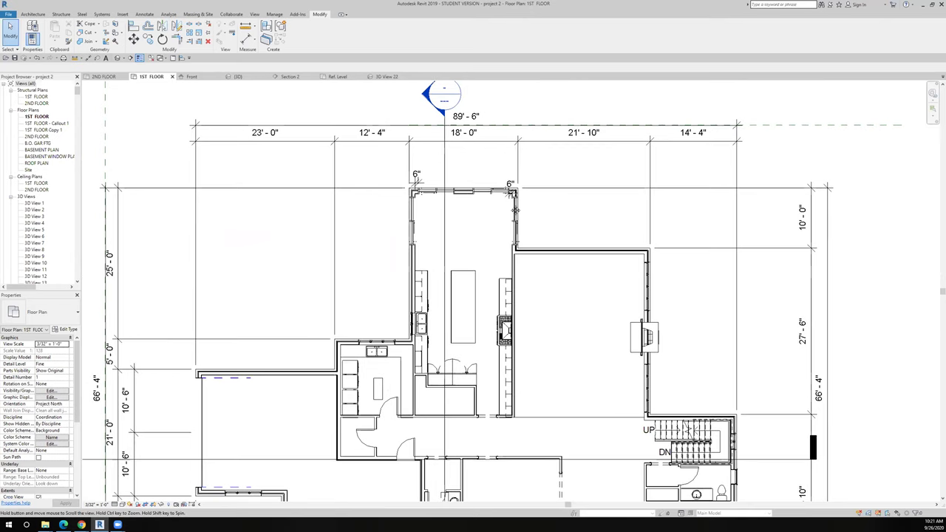
pyautogui.scroll(1, 509, 205)
pyautogui.scroll(-1, 510, 204)
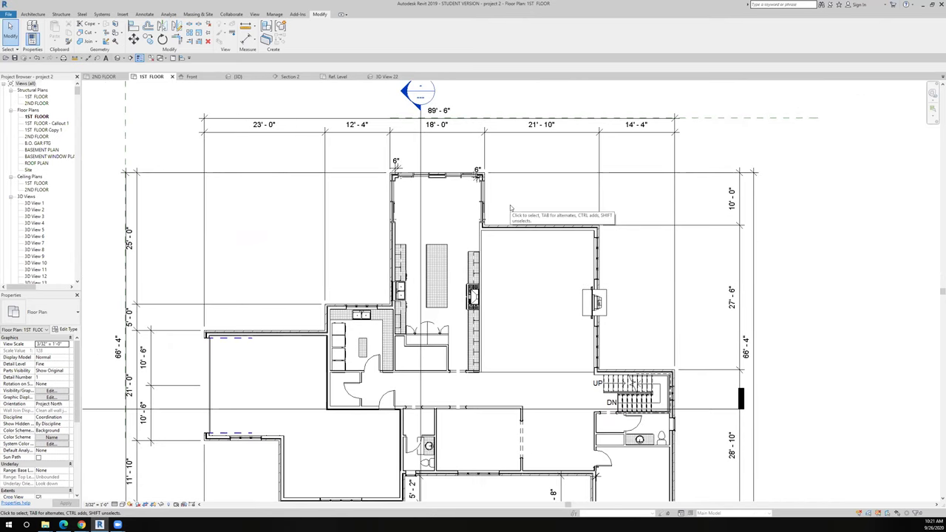
# Using VR, set the View Range top offset to 8' 0" and cut plane offset to 7' 6"
pyautogui.press('v')
pyautogui.press('r')
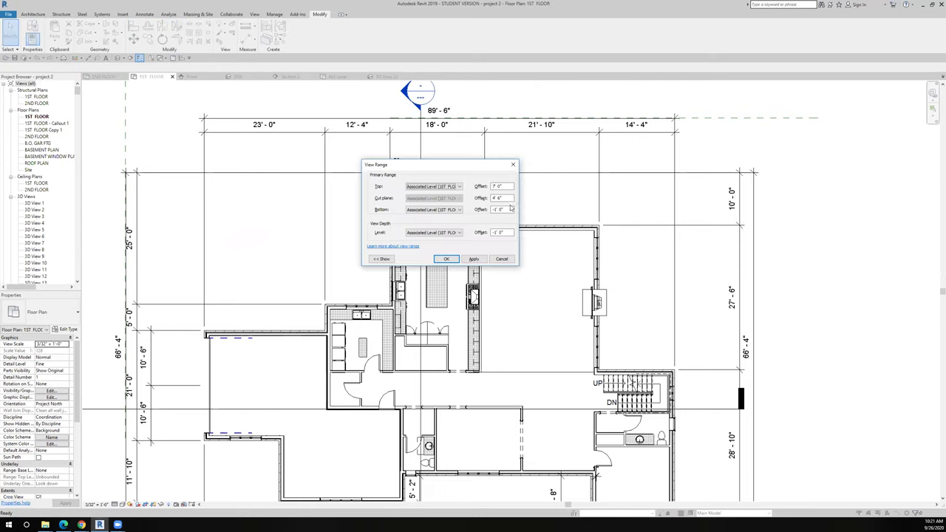
pyautogui.moveTo(510, 186); pyautogui.dragTo(488, 186)
pyautogui.write('68')
pyautogui.press('Tab')
pyautogui.write("7'6")
pyautogui.click(449, 259)
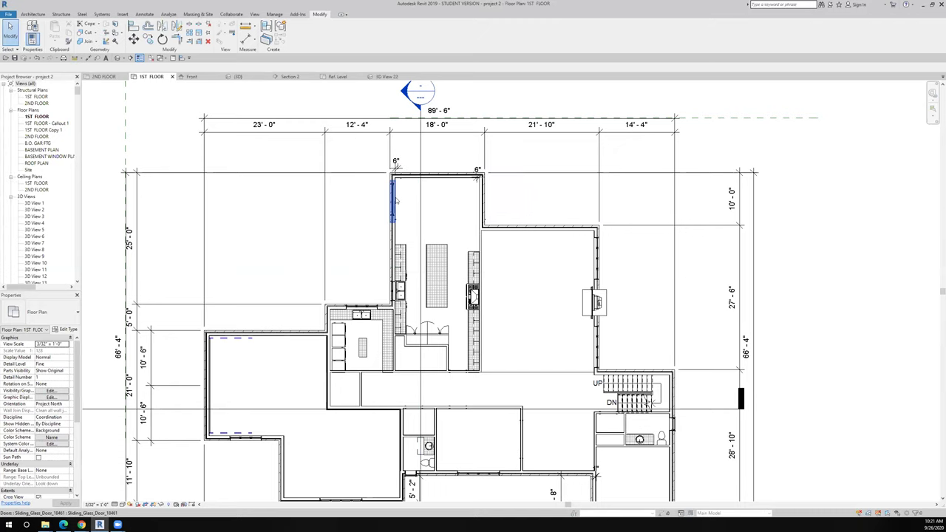
# Zoom to the transom in plan, then compare it in the Section 2 view
pyautogui.scroll(3, 394, 201)
pyautogui.scroll(5, 395, 200)
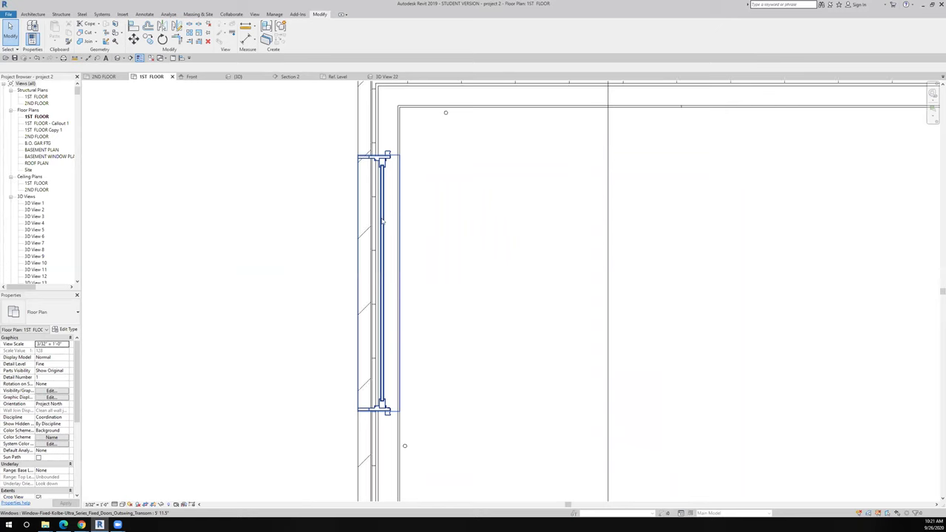
pyautogui.scroll(-8, 382, 222)
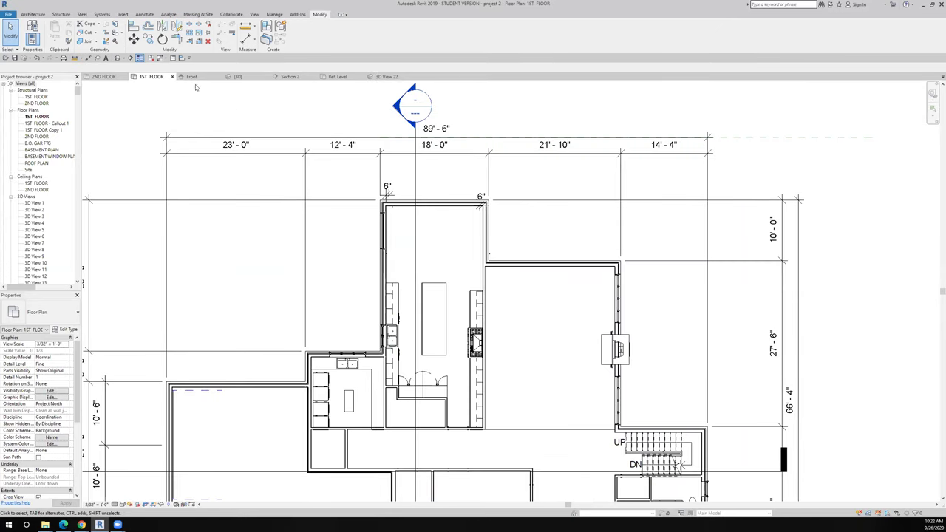
pyautogui.click(292, 77)
pyautogui.scroll(-3, 414, 236)
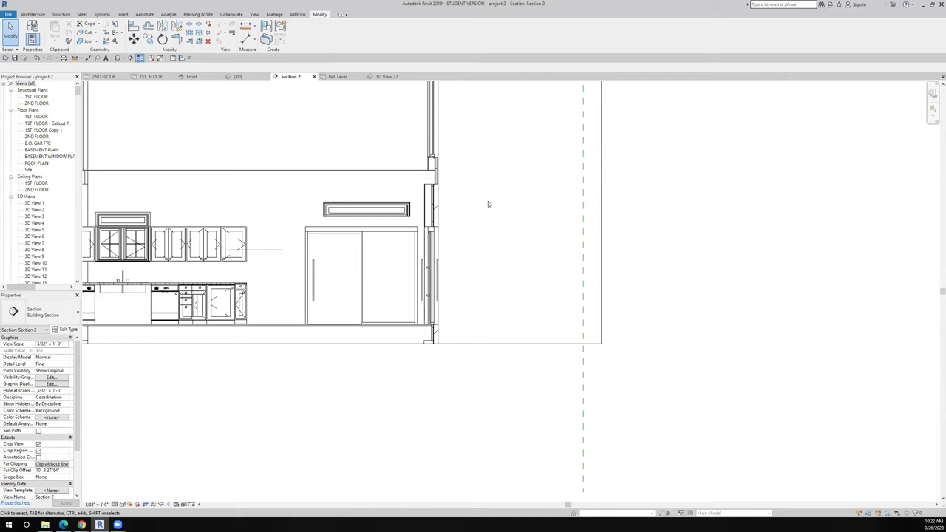
# Back in 1ST FLOOR, select the kitchen's left-wall transom showing 7' 8 157/256" sill, 8' 7 13/16" head
pyautogui.click(161, 77)
pyautogui.scroll(5, 378, 214)
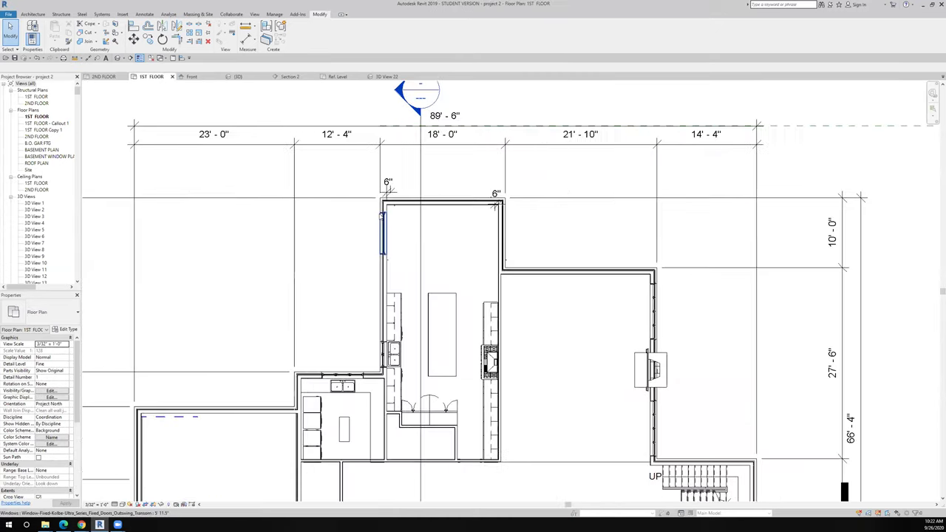
pyautogui.scroll(2, 382, 216)
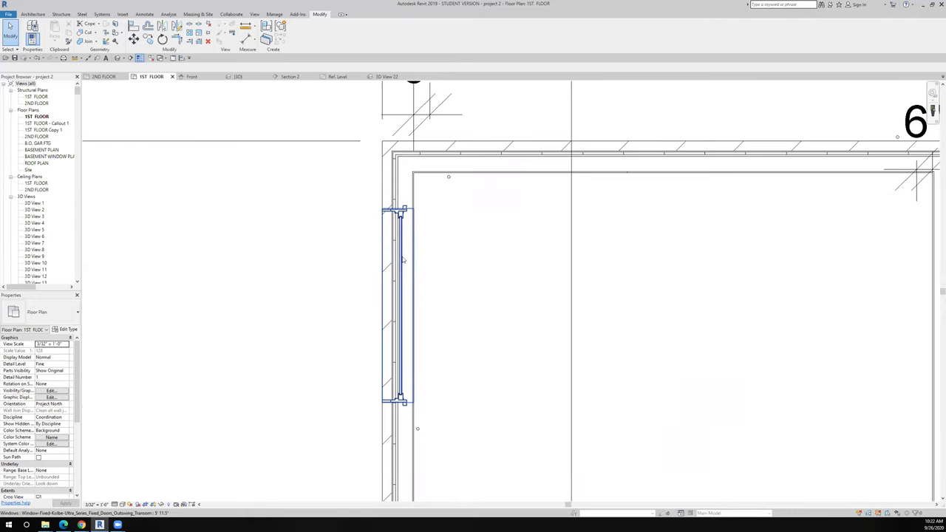
pyautogui.click(403, 261)
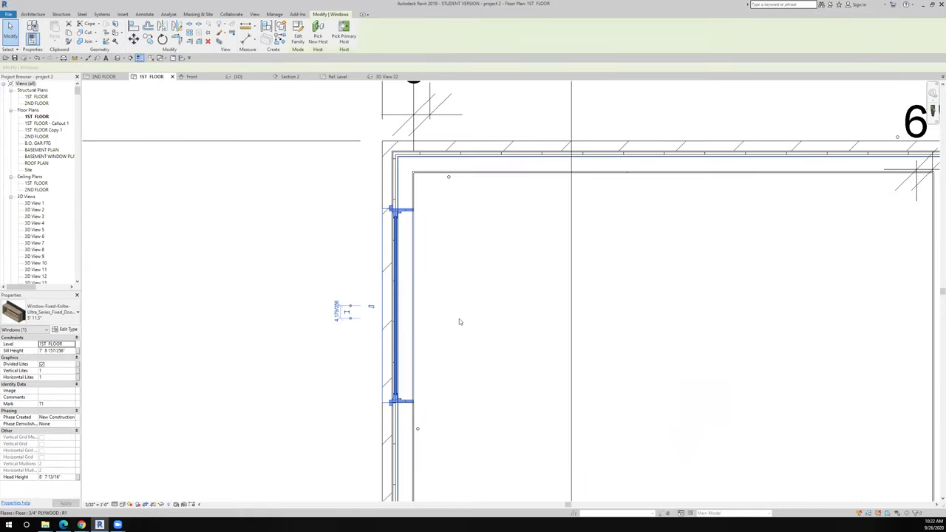
pyautogui.moveTo(459, 321); pyautogui.dragTo(459, 273, button='middle')
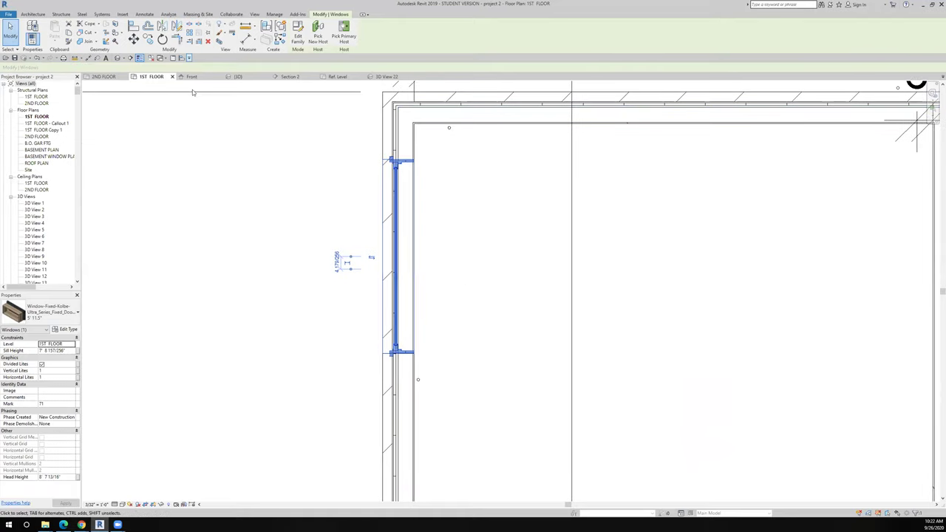
# In Section 2, switch the transom above the sliding door to the 8' Kolbe fixed type
pyautogui.click(295, 76)
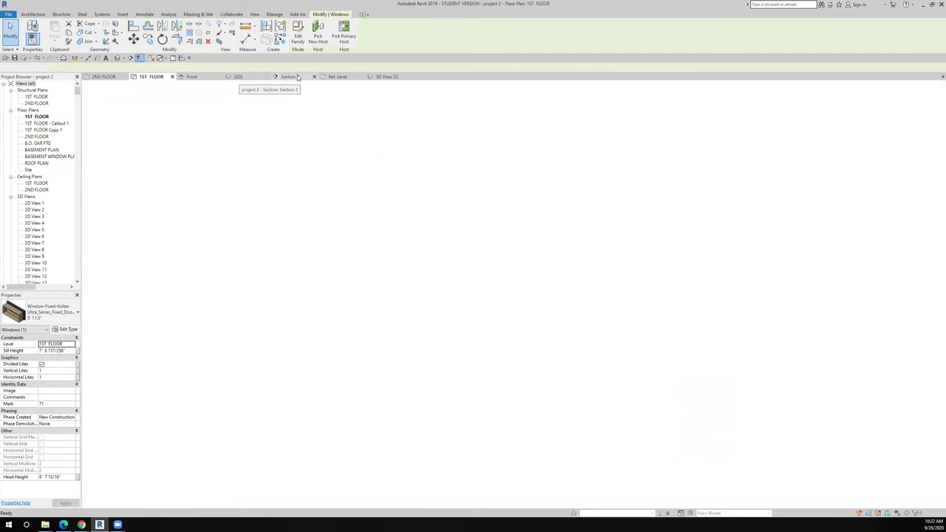
pyautogui.scroll(2, 366, 234)
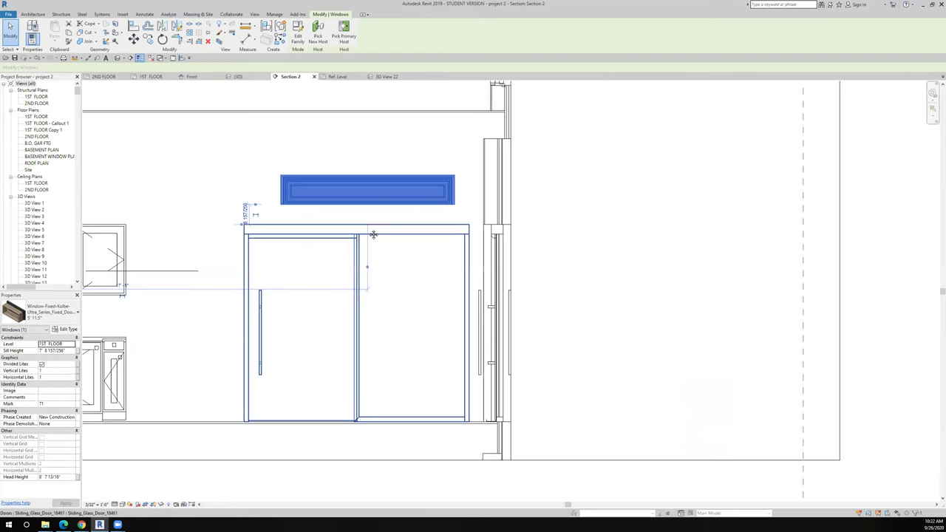
pyautogui.click(427, 225)
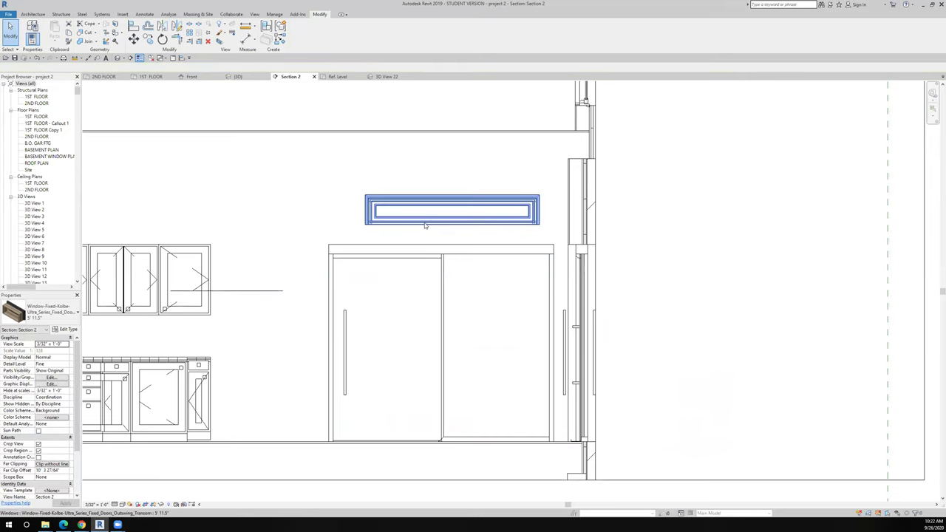
pyautogui.click(425, 226)
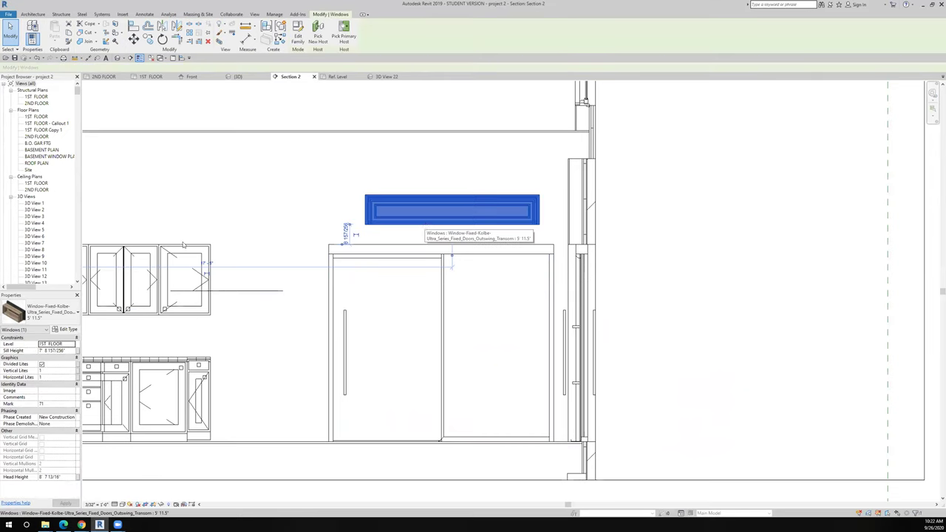
pyautogui.click(59, 312)
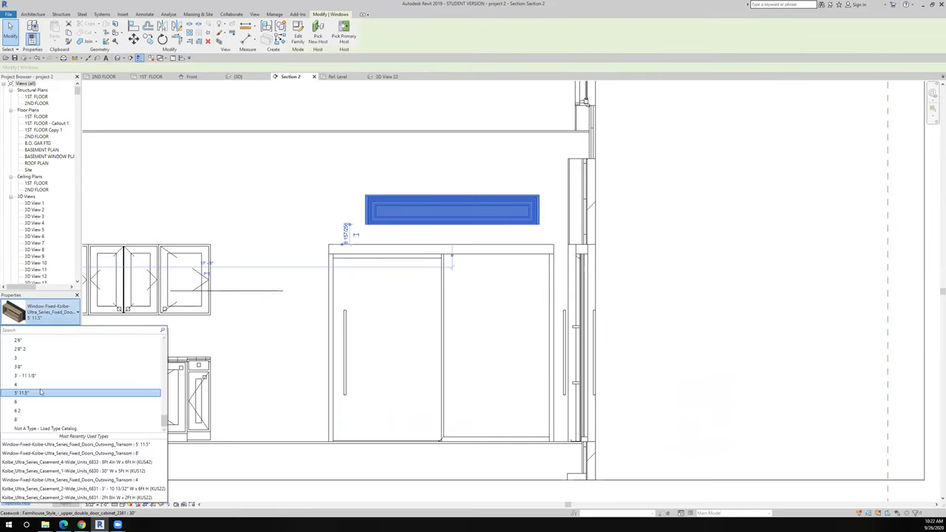
pyautogui.click(29, 420)
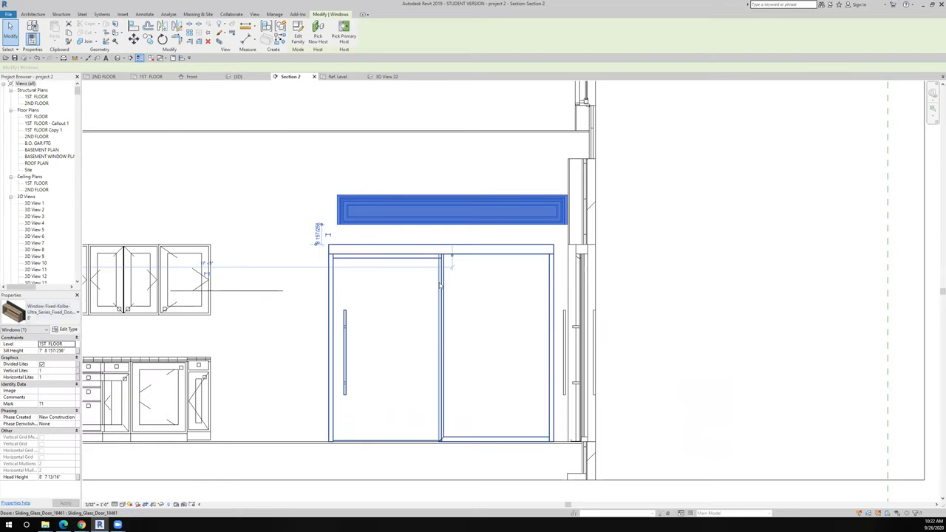
# With Align (AL), centre the transom on the sliding door's centre line
pyautogui.press('a')
pyautogui.press('l')
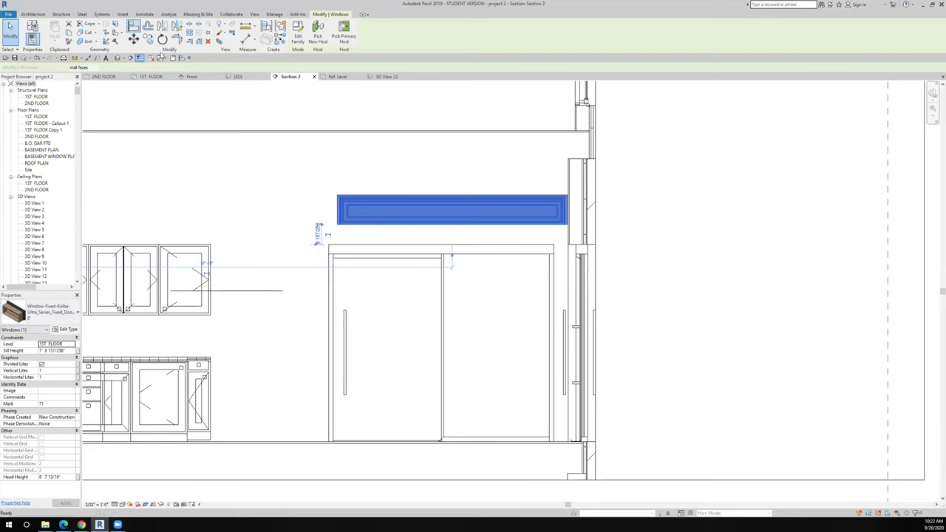
pyautogui.click(441, 292)
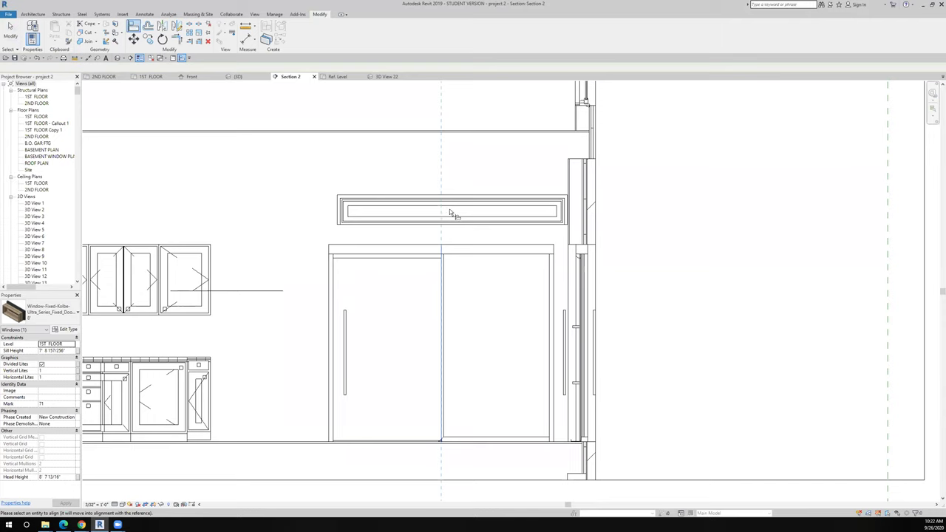
pyautogui.click(449, 212)
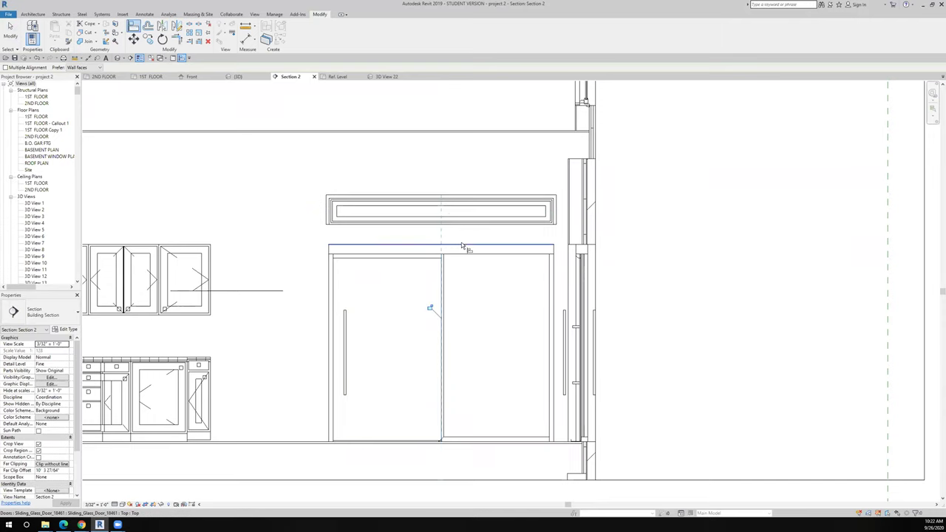
# Align the transom's top edge with the top of the upper kitchen cabinets
pyautogui.scroll(-3, 401, 239)
pyautogui.scroll(3, 169, 224)
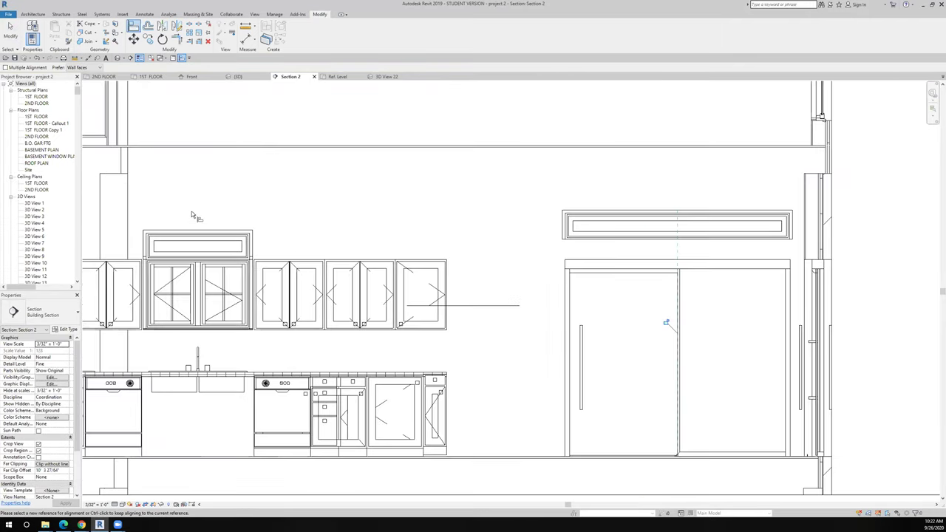
pyautogui.click(227, 232)
pyautogui.click(646, 212)
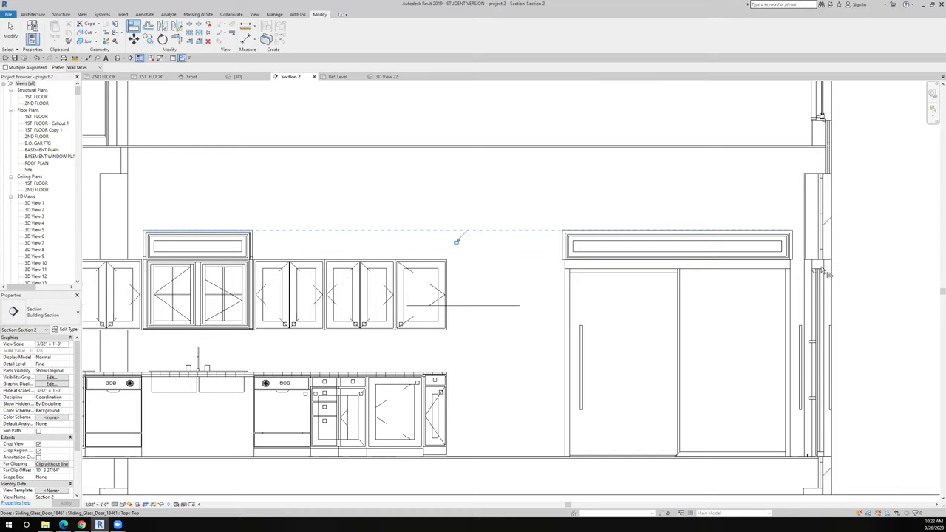
pyautogui.scroll(3, 822, 268)
pyautogui.scroll(-3, 743, 238)
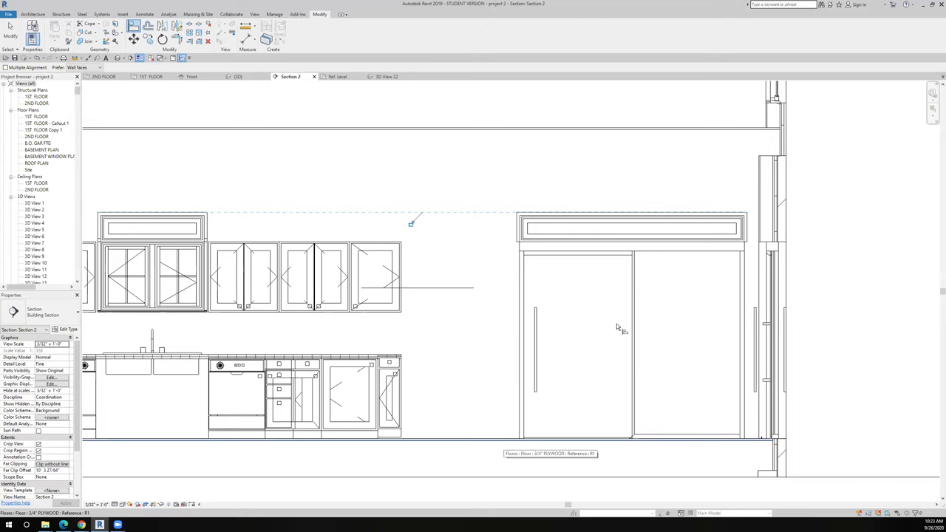
pyautogui.scroll(-5, 637, 310)
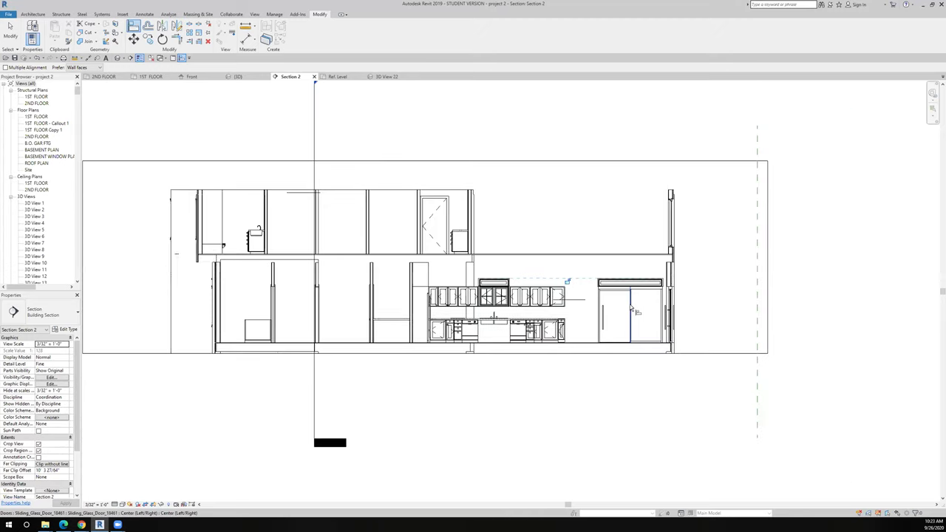
pyautogui.moveTo(627, 306); pyautogui.dragTo(571, 291, button='middle')
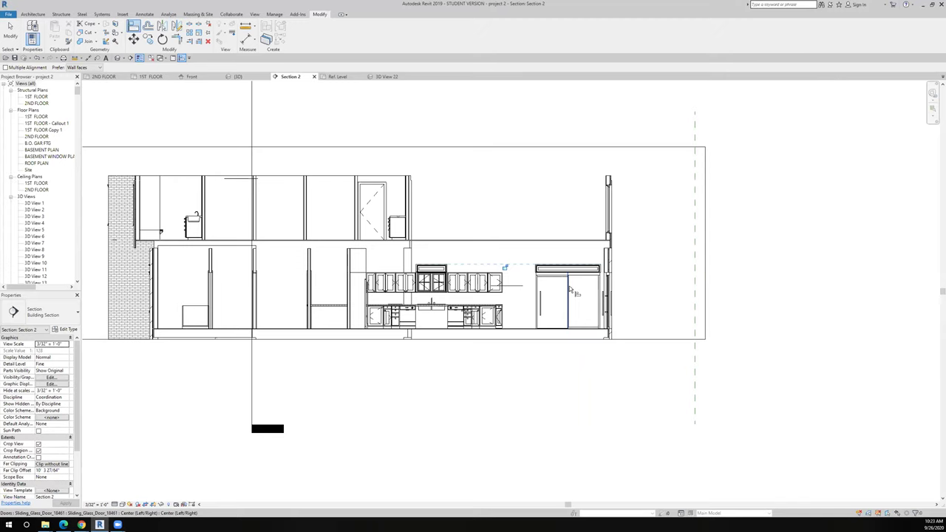
pyautogui.scroll(3, 571, 292)
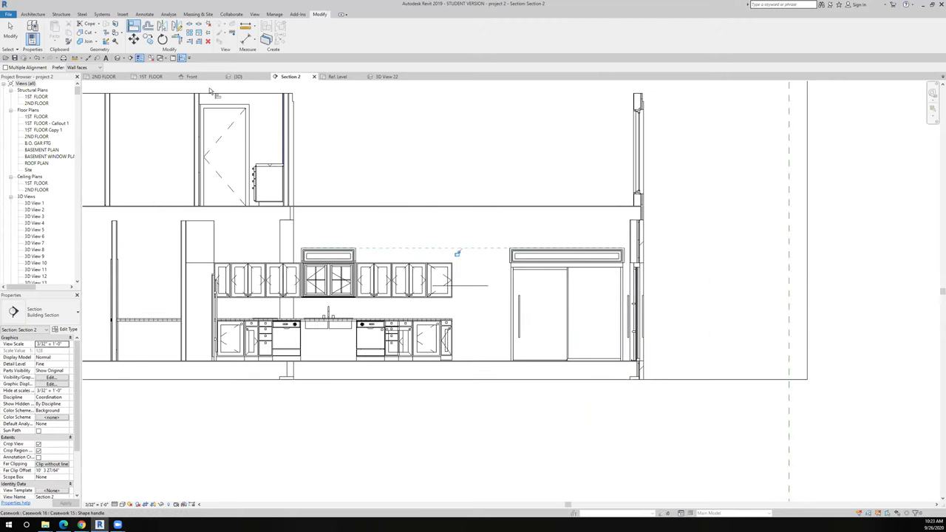
# In 1ST FLOOR, mirror-copy the left-wall transom to the right wall across a vertical axis from the top wall's midpoint
pyautogui.click(151, 76)
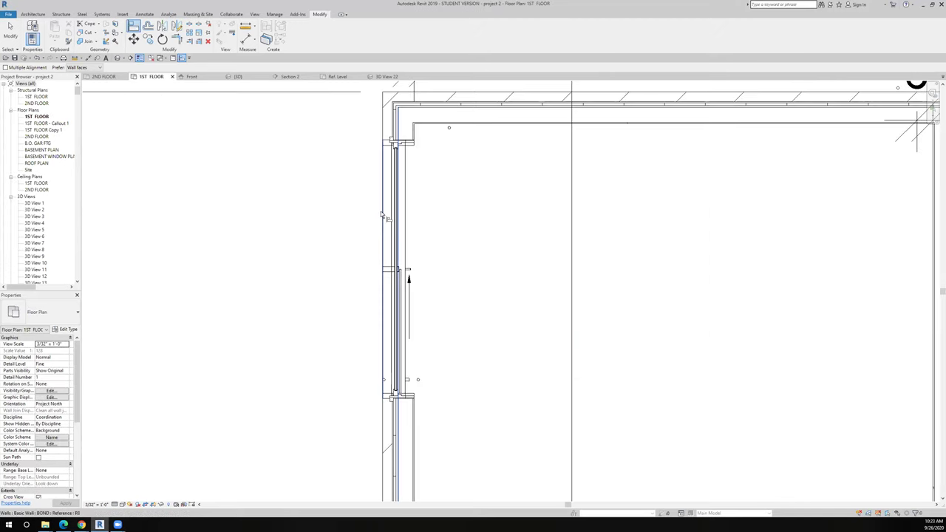
pyautogui.scroll(-3, 381, 214)
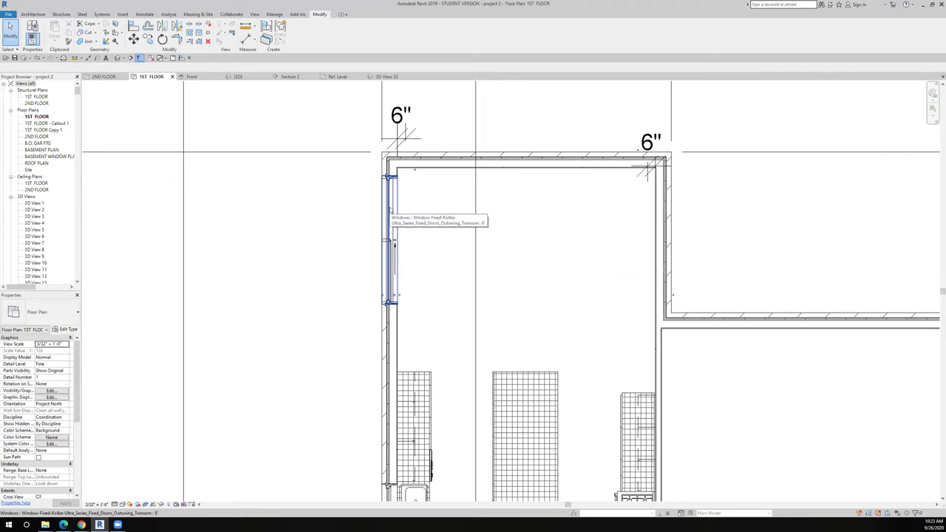
pyautogui.click(391, 211)
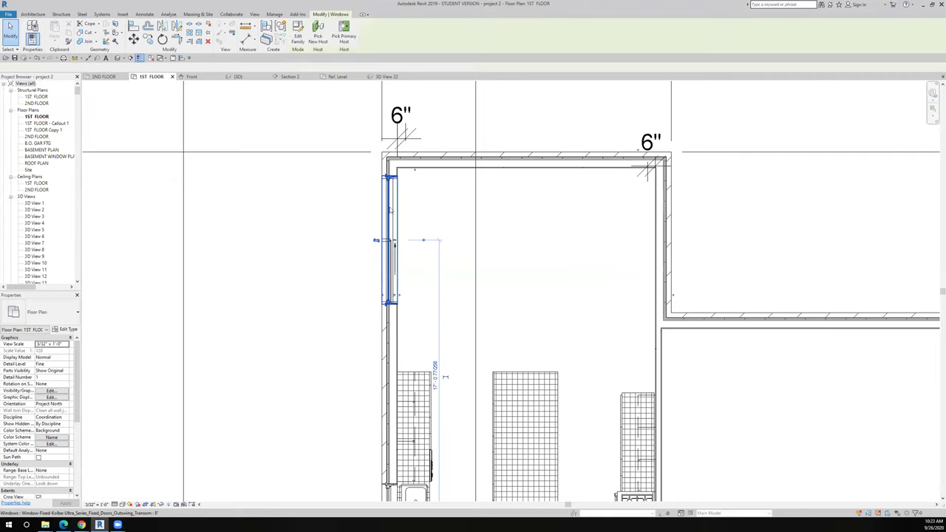
pyautogui.click(164, 25)
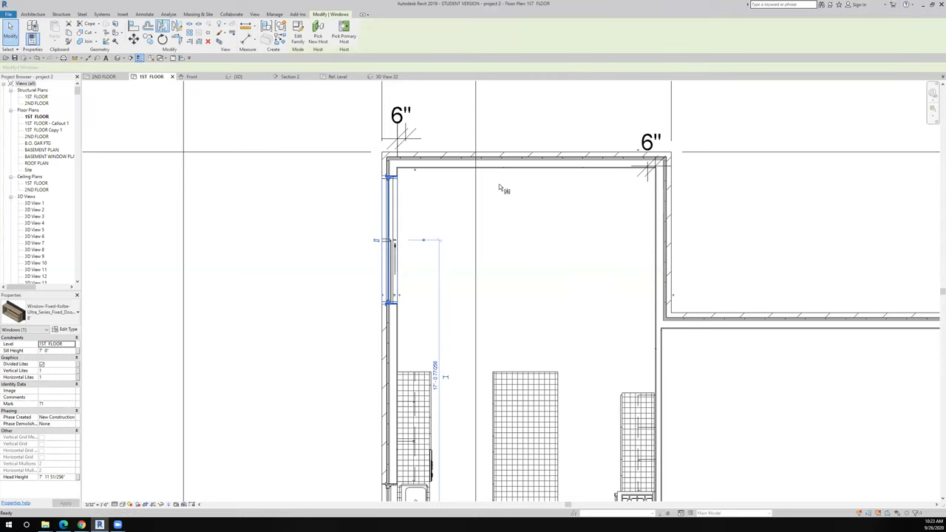
pyautogui.click(176, 25)
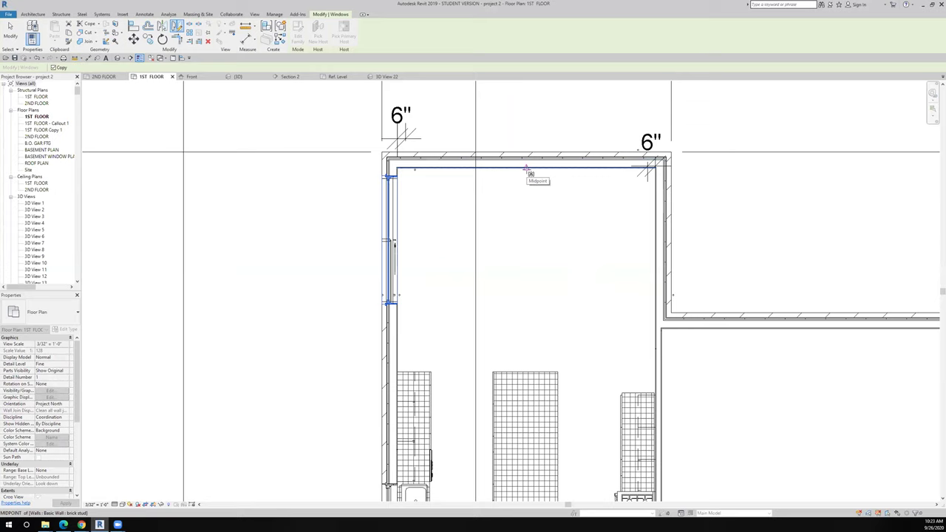
pyautogui.click(526, 171)
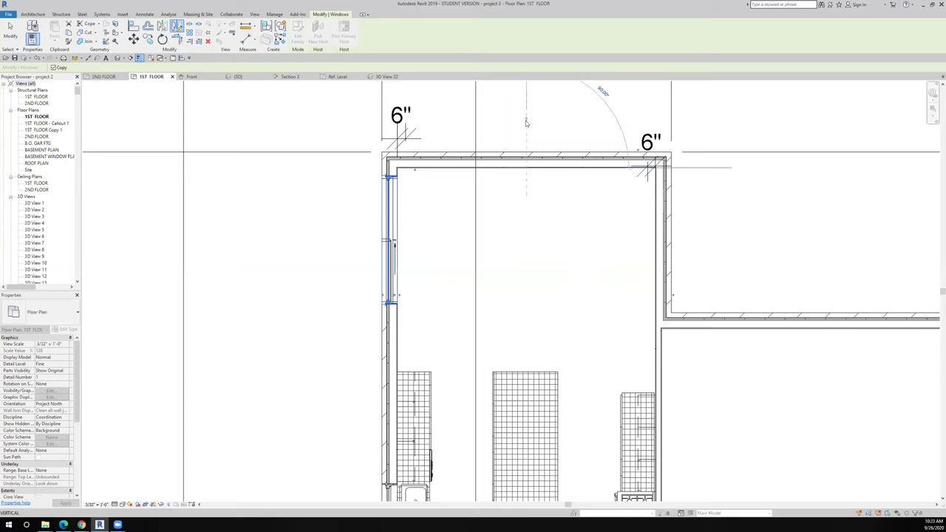
pyautogui.click(526, 120)
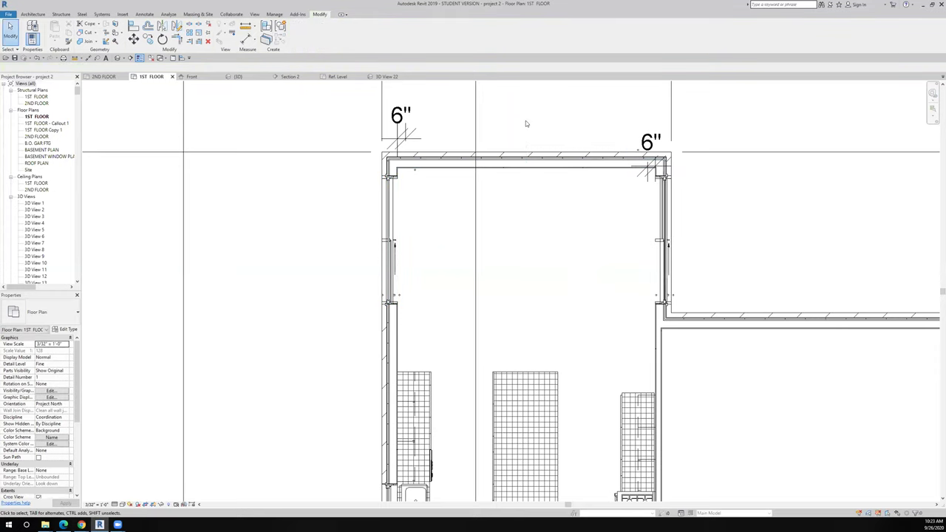
# Start Create Similar from the mirrored transom, then cancel it
pyautogui.rightClick(663, 203)
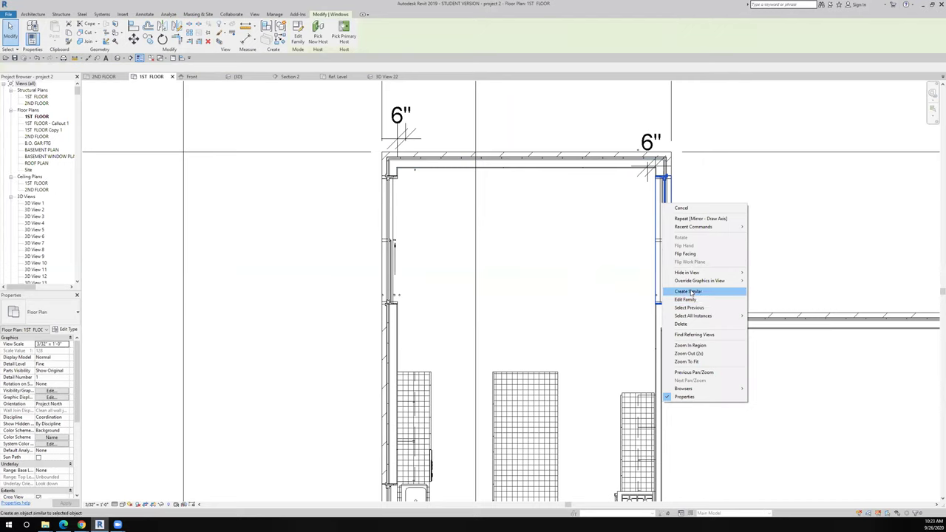
pyautogui.click(692, 292)
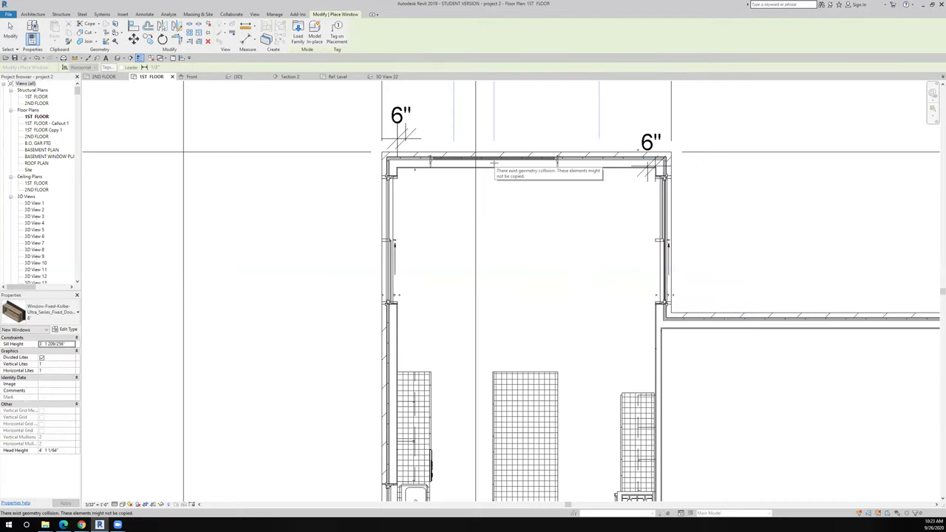
pyautogui.press('Escape')
pyautogui.press('Escape')
# Drag the building section line north so it cuts across the kitchen's top wall
pyautogui.scroll(3, 532, 170)
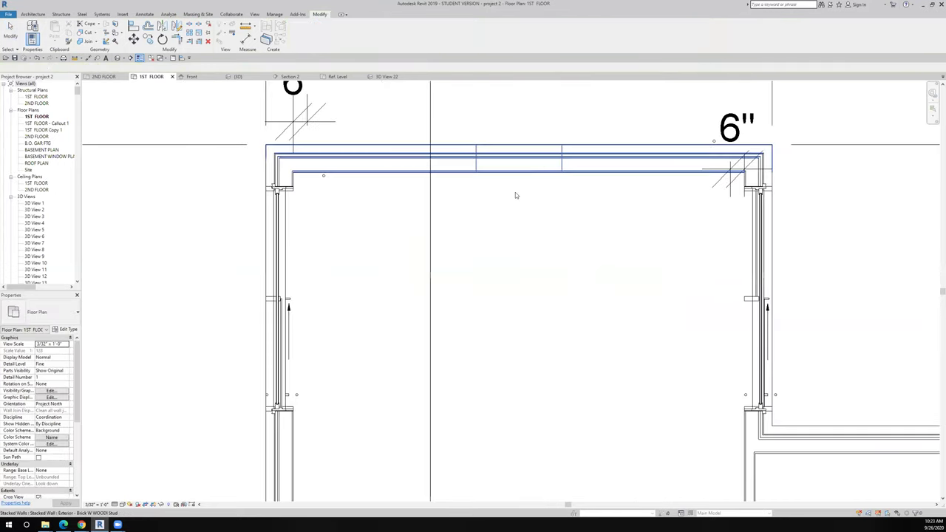
pyautogui.scroll(-4, 507, 216)
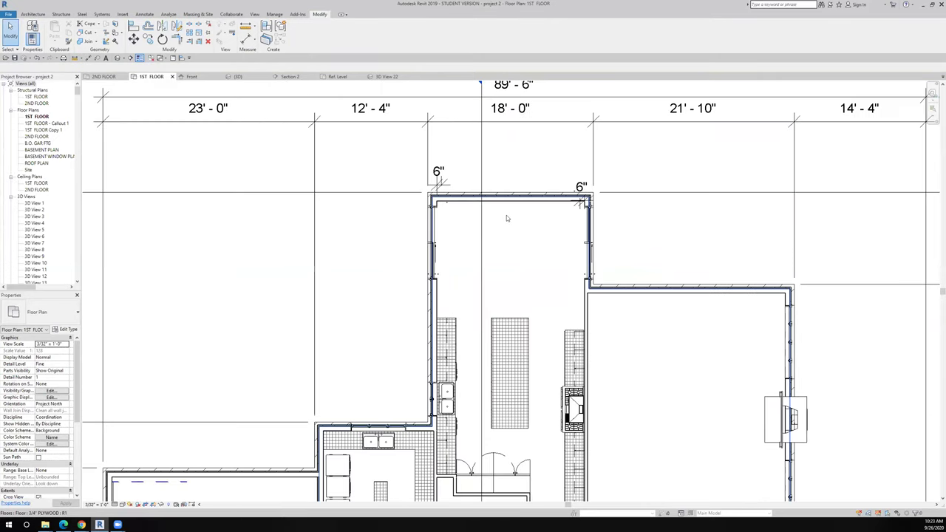
pyautogui.scroll(-5, 506, 215)
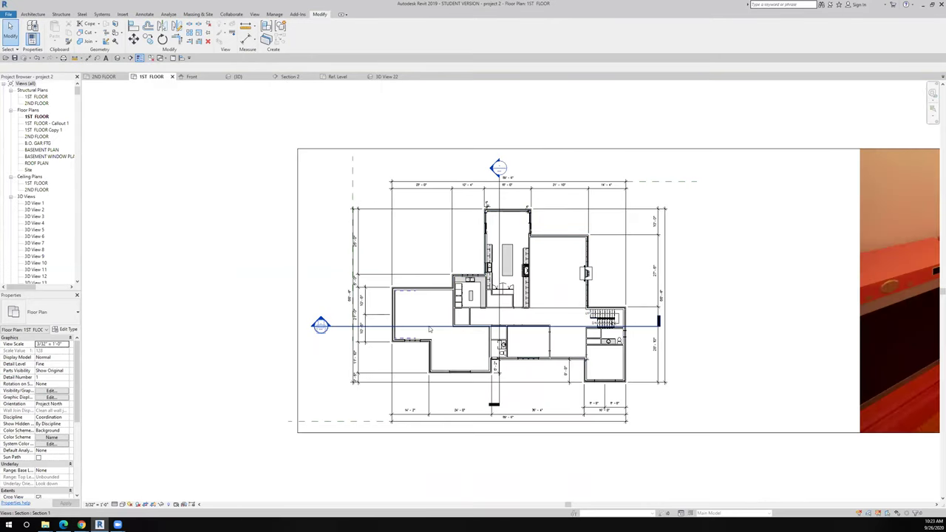
pyautogui.moveTo(429, 330); pyautogui.dragTo(433, 225)
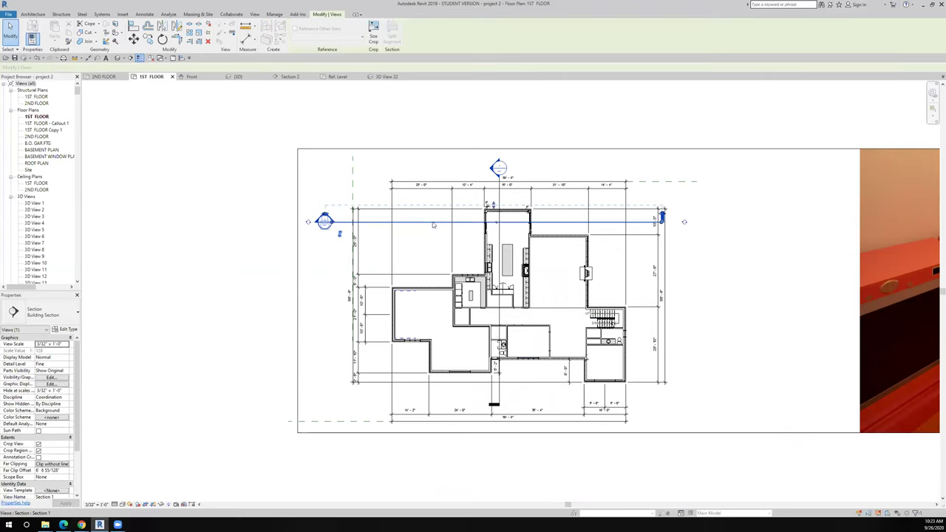
pyautogui.rightClick(433, 225)
# In Section 1, move the mirrored transom up and change it to the 6' type
pyautogui.click(458, 265)
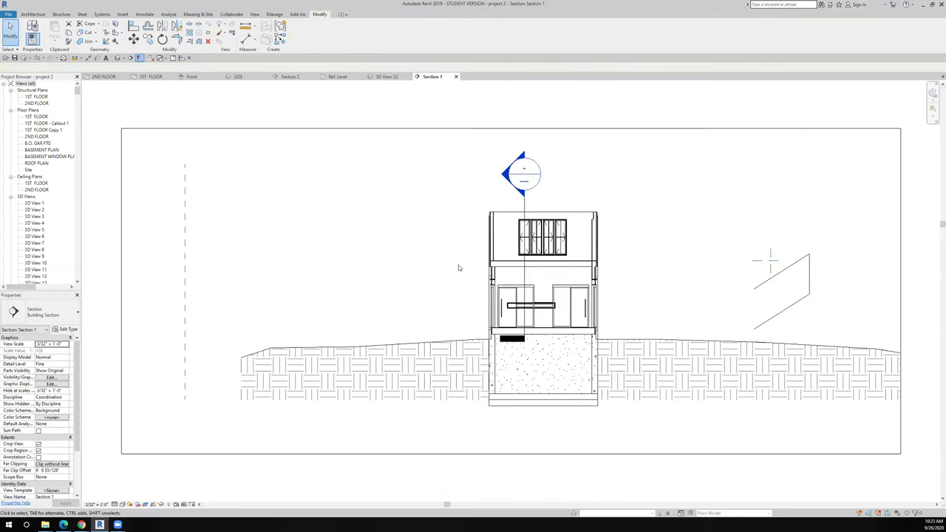
pyautogui.scroll(3, 521, 308)
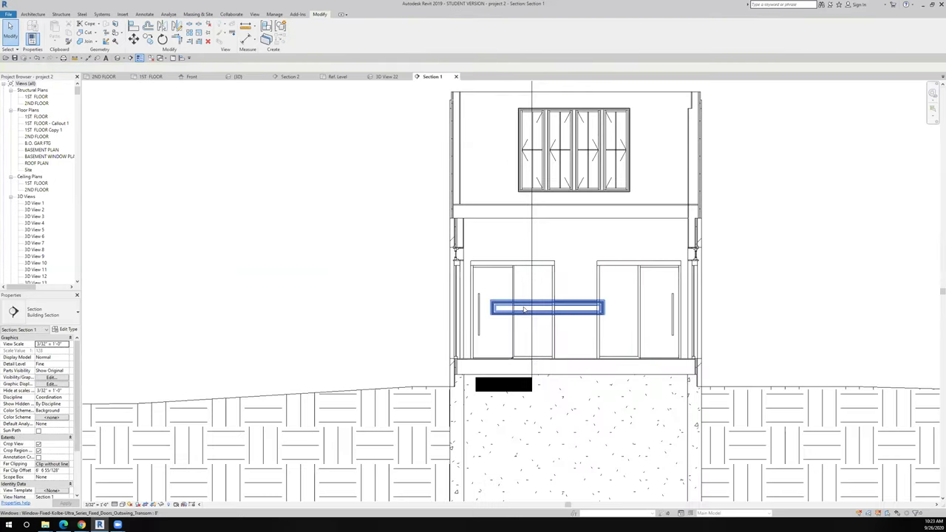
pyautogui.scroll(3, 523, 309)
pyautogui.click(525, 303)
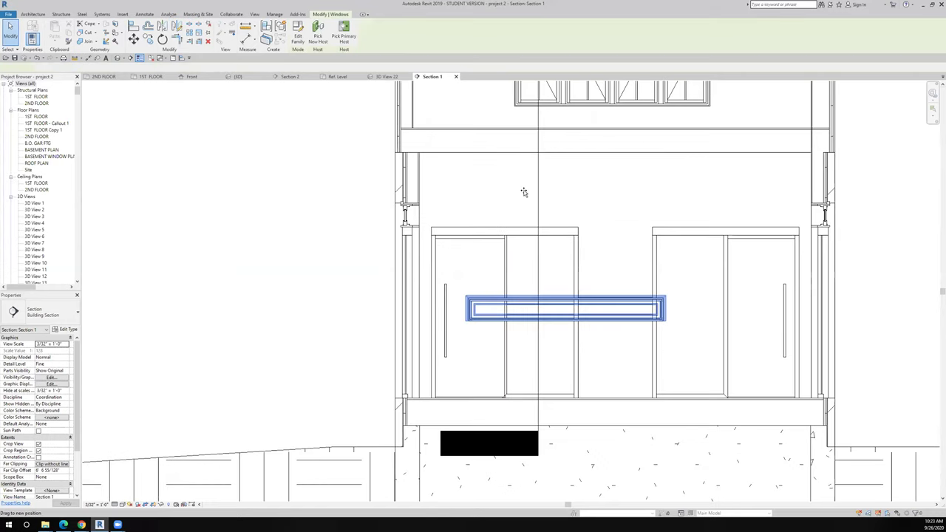
pyautogui.moveTo(523, 192); pyautogui.dragTo(524, 193)
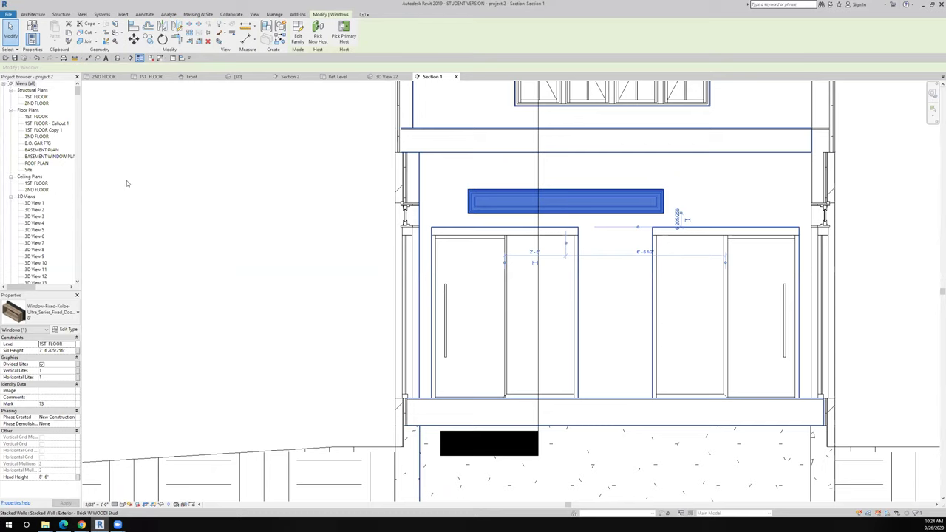
pyautogui.click(50, 314)
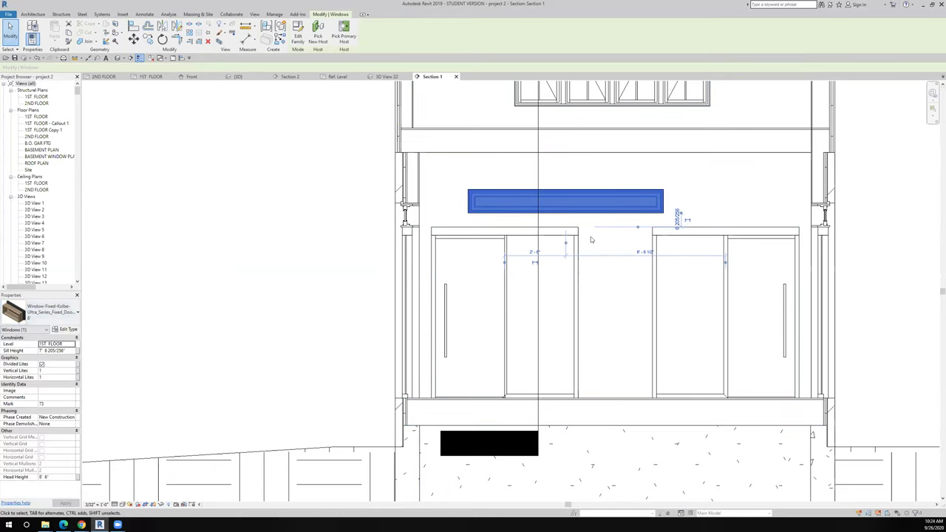
# Align the transom's left edge and bottom to the left sliding door's left edge and top
pyautogui.click(133, 26)
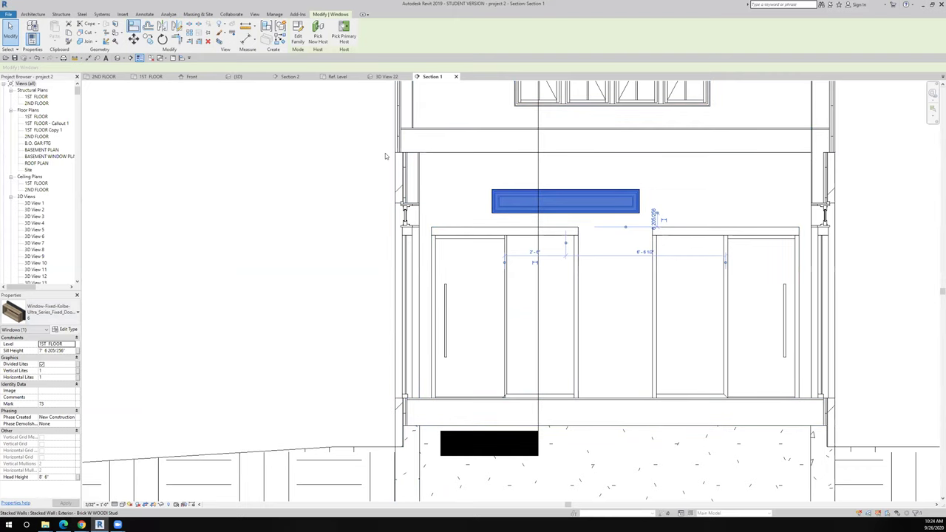
pyautogui.click(505, 296)
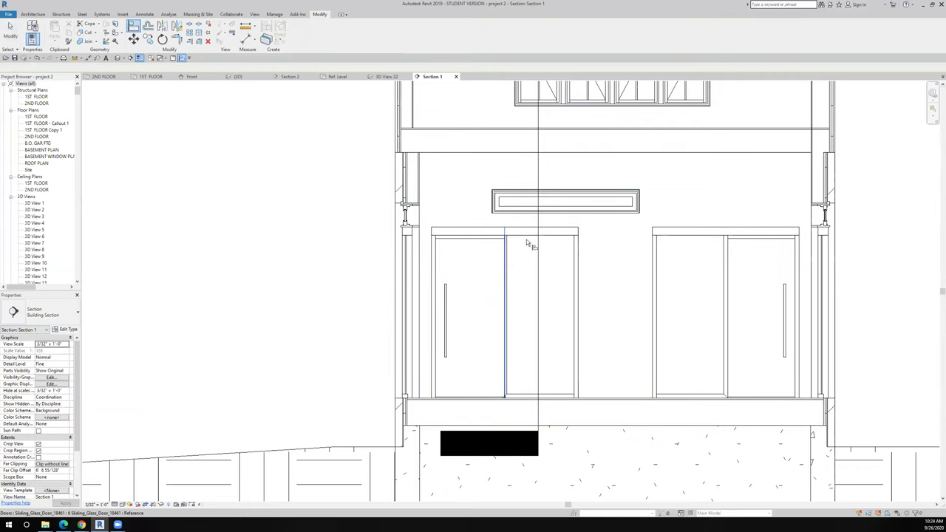
pyautogui.click(569, 206)
pyautogui.scroll(3, 403, 195)
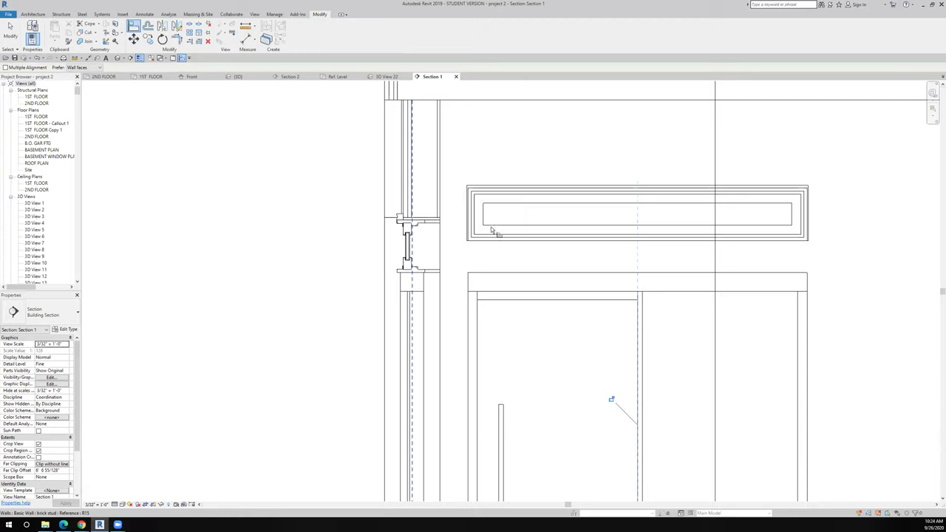
pyautogui.click(516, 272)
pyautogui.click(522, 242)
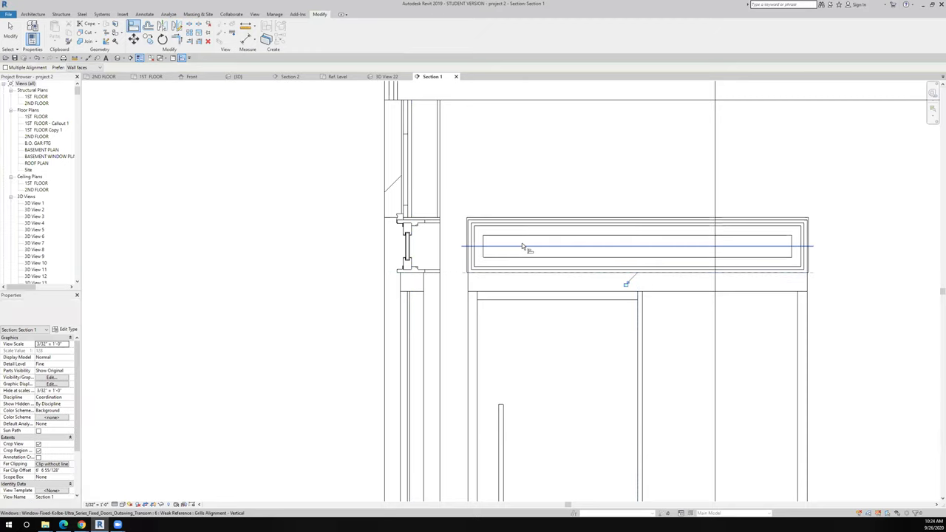
pyautogui.press('Escape')
pyautogui.press('Escape')
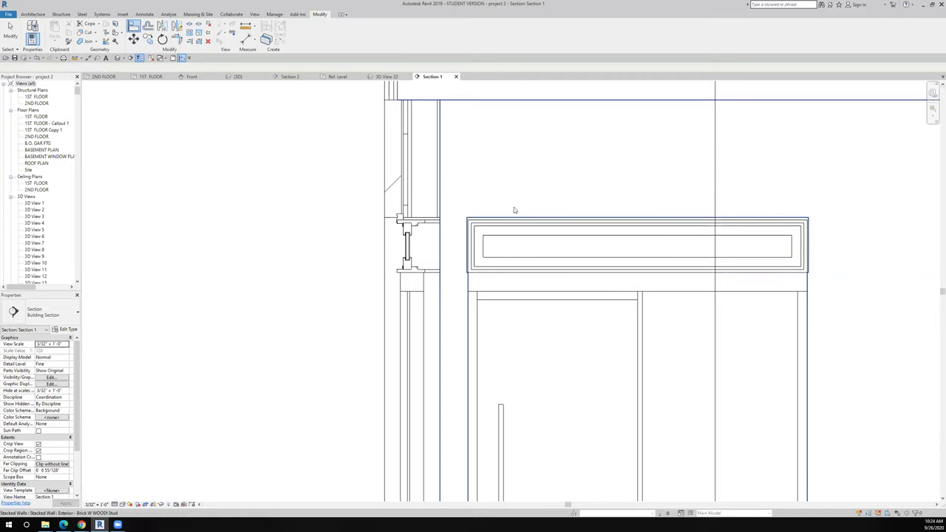
# Copy the 6' transom from the left door's edge to the right door's edge, above the right sliding door
pyautogui.scroll(-3, 514, 210)
pyautogui.moveTo(862, 221); pyautogui.dragTo(786, 198, button='middle')
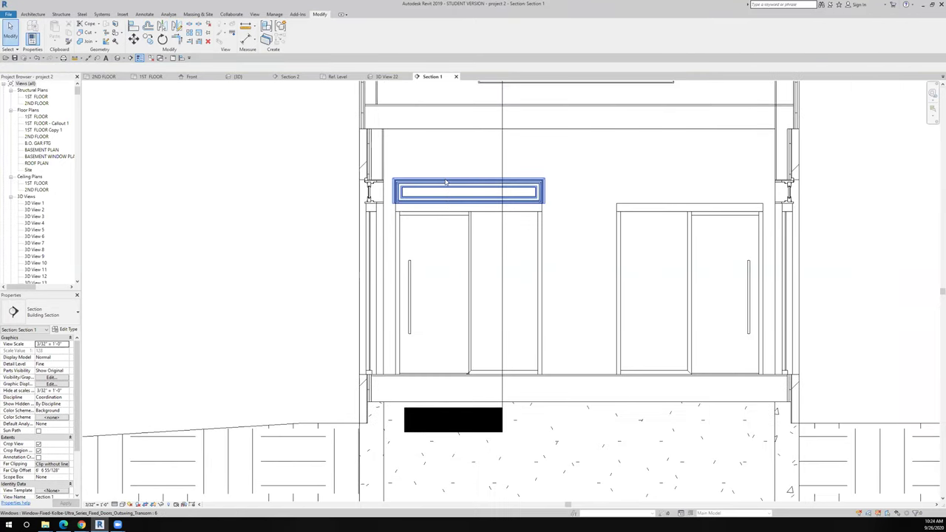
pyautogui.rightClick(446, 182)
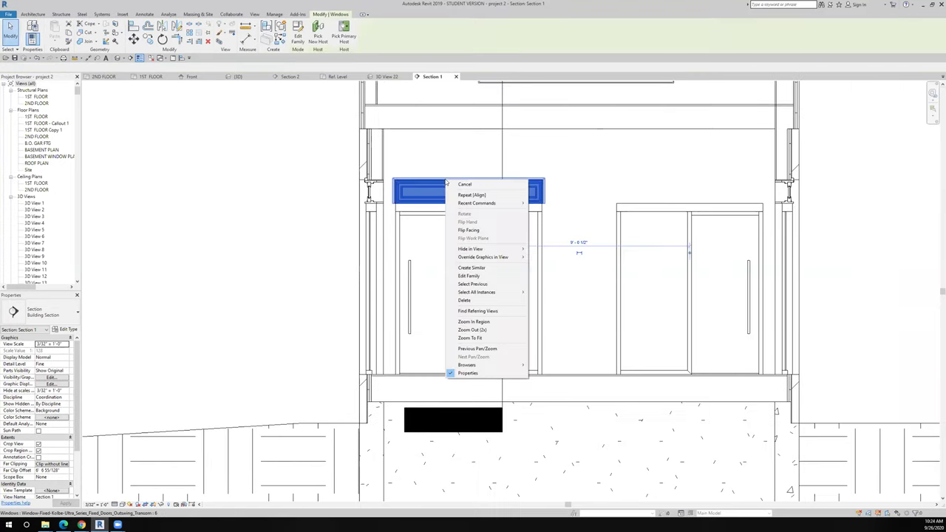
pyautogui.press('Escape')
pyautogui.press('Escape')
pyautogui.click(452, 186)
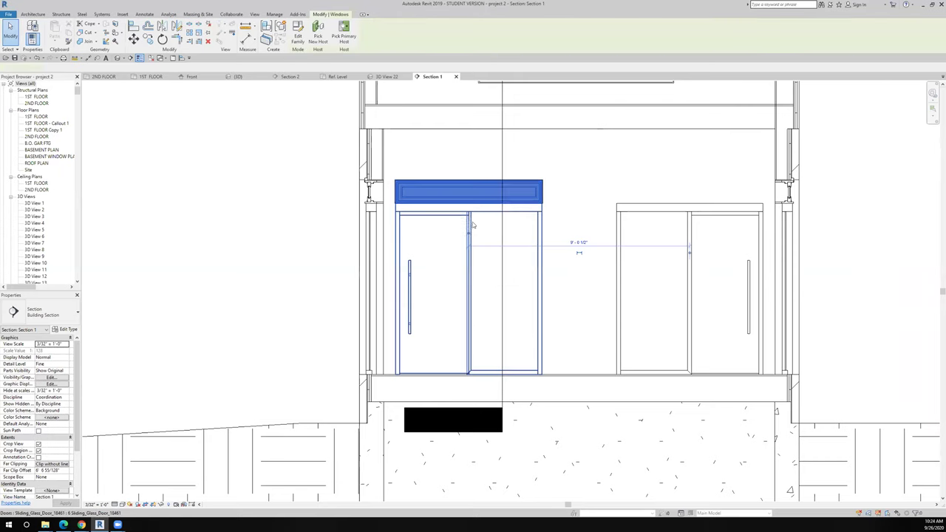
pyautogui.click(149, 40)
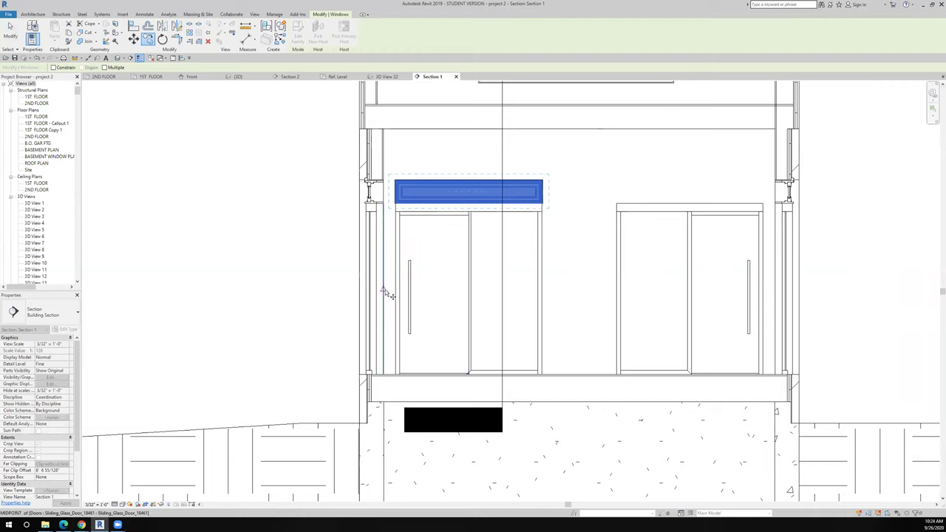
pyautogui.click(397, 295)
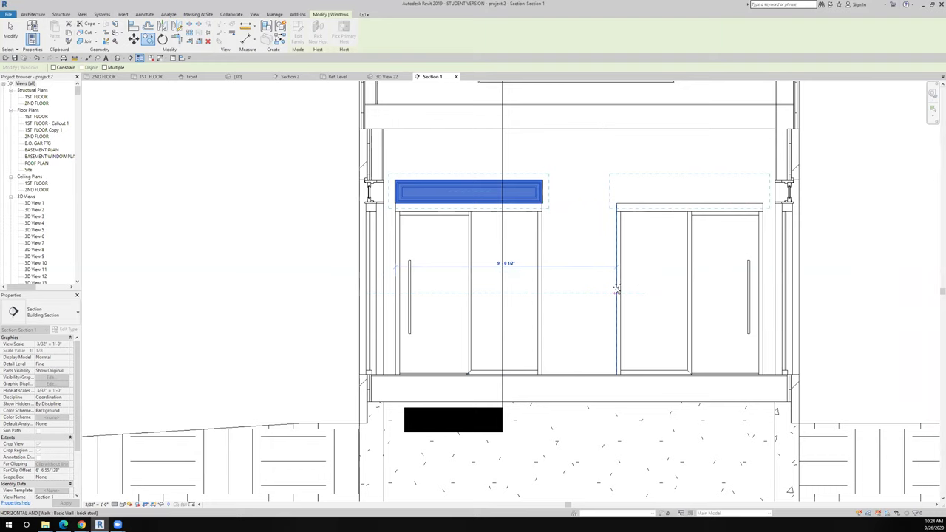
pyautogui.click(617, 289)
pyautogui.click(561, 241)
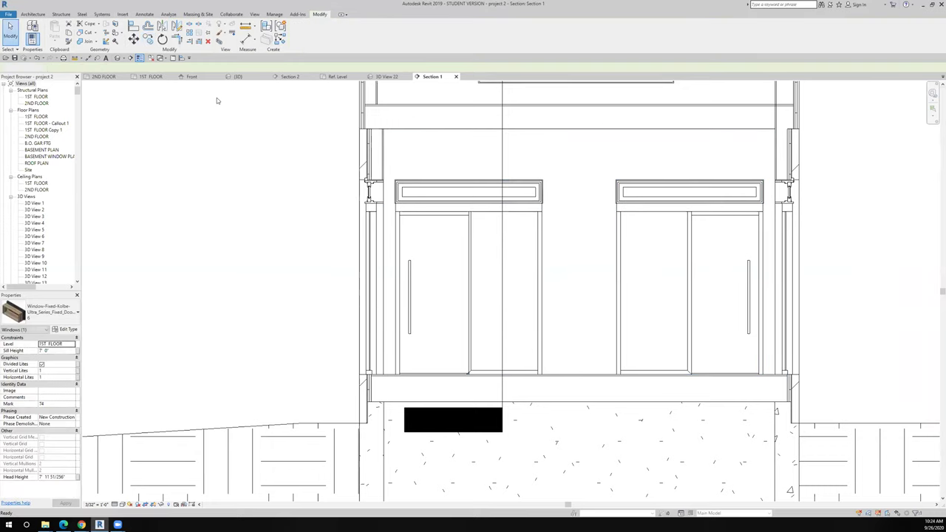
# Orbit the {3D} view to inspect the transoms over all three sliding doors, then save the project
pyautogui.click(231, 77)
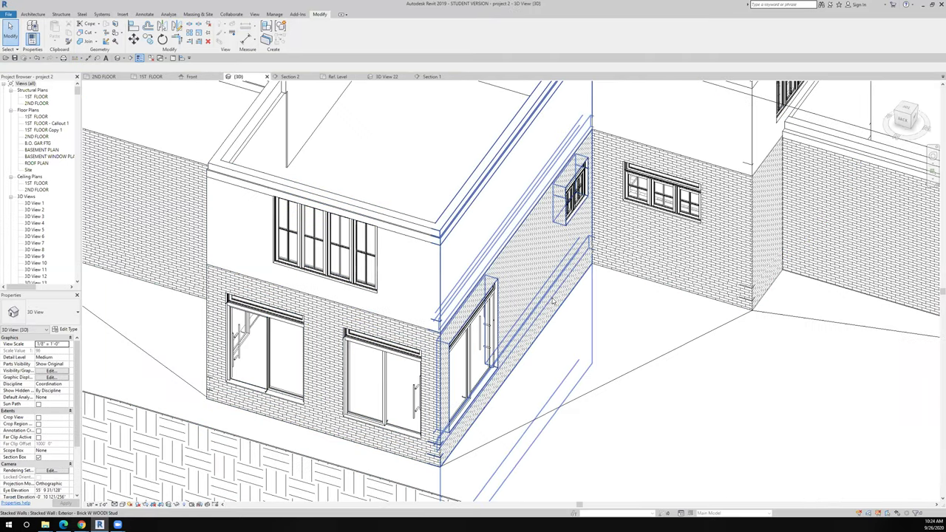
pyautogui.click(551, 298)
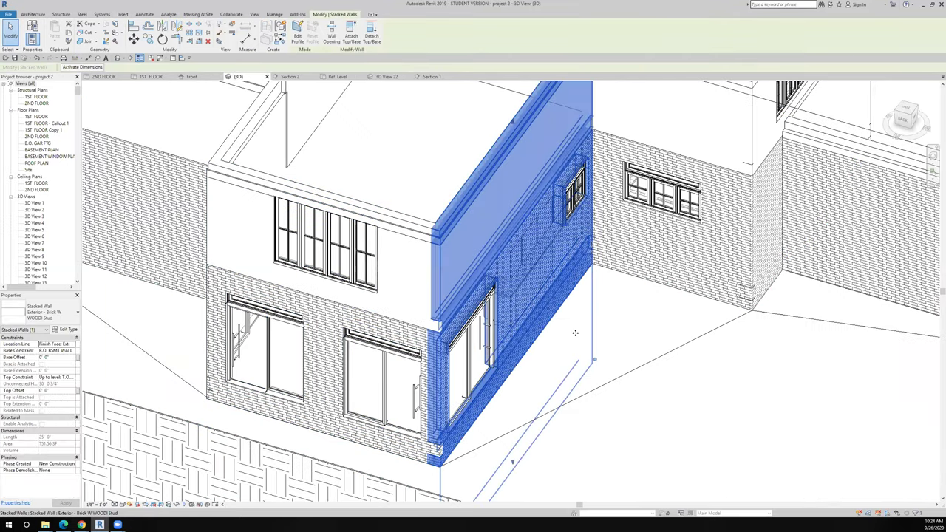
pyautogui.moveTo(577, 332)
pyautogui.keyDown('shift'); pyautogui.mouseDown(button='middle')
pyautogui.moveTo(620, 263)
pyautogui.moveTo(741, 220)
pyautogui.mouseUp(button='middle'); pyautogui.keyUp('shift')
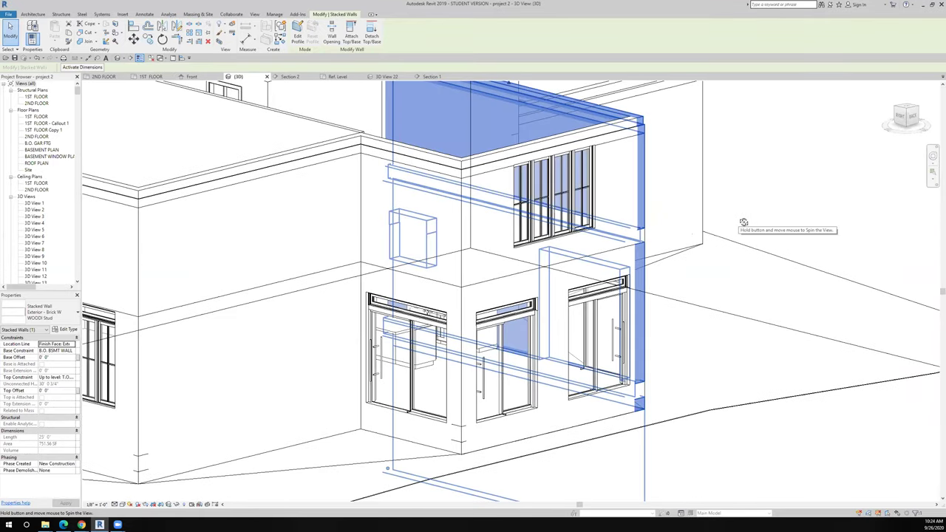
pyautogui.click(871, 183)
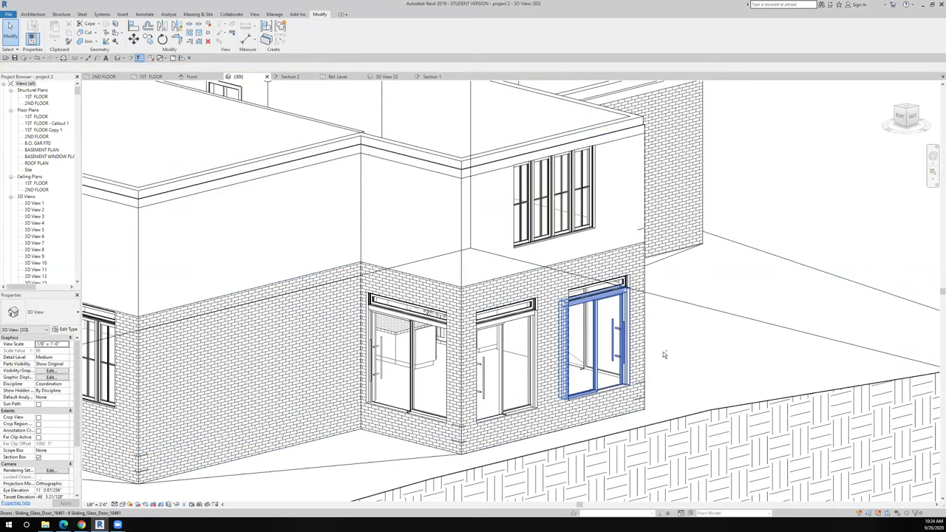
pyautogui.keyDown('shift'); pyautogui.moveTo(787, 215); pyautogui.dragTo(580, 226, button='middle'); pyautogui.keyUp('shift')
pyautogui.click(16, 59)
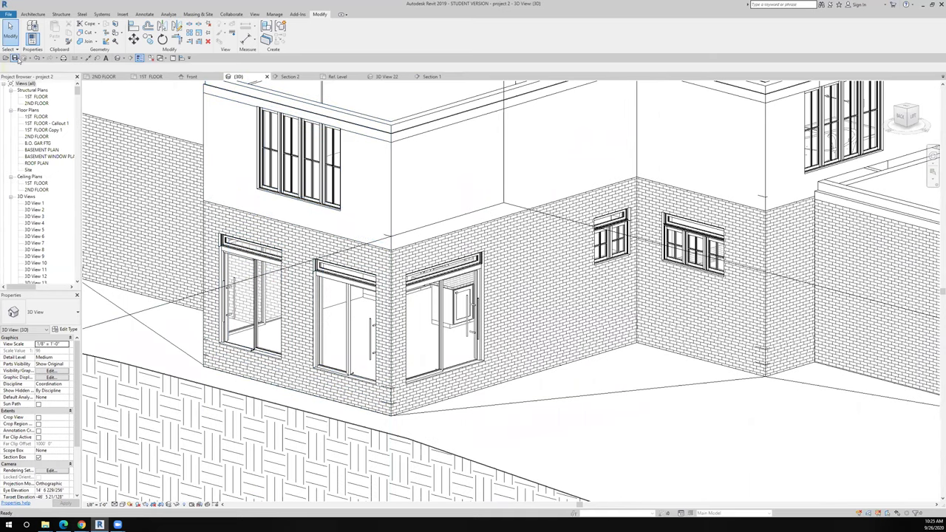